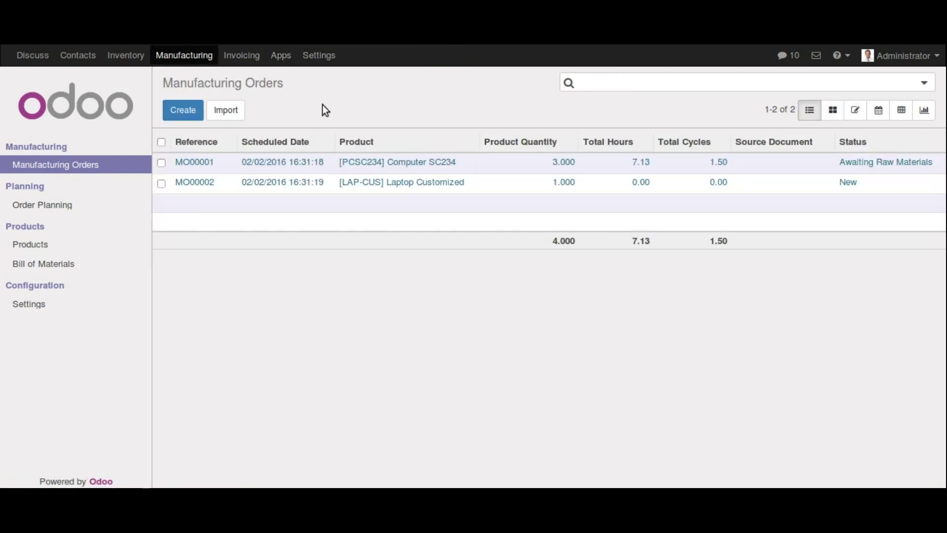
Step: Enable product variants with several attributes, production by work orders and detailed work order planning in the manufacturing settings, and apply them
click(46, 306)
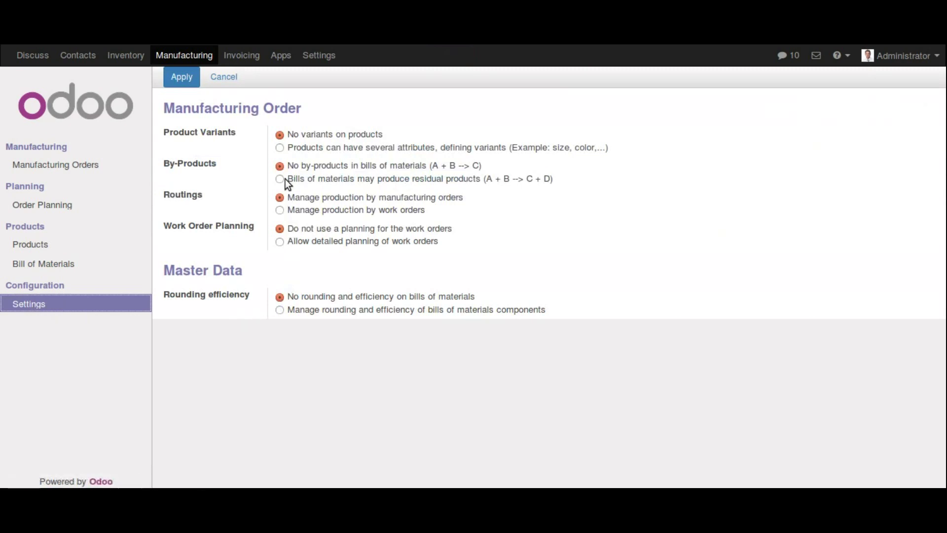
click(281, 148)
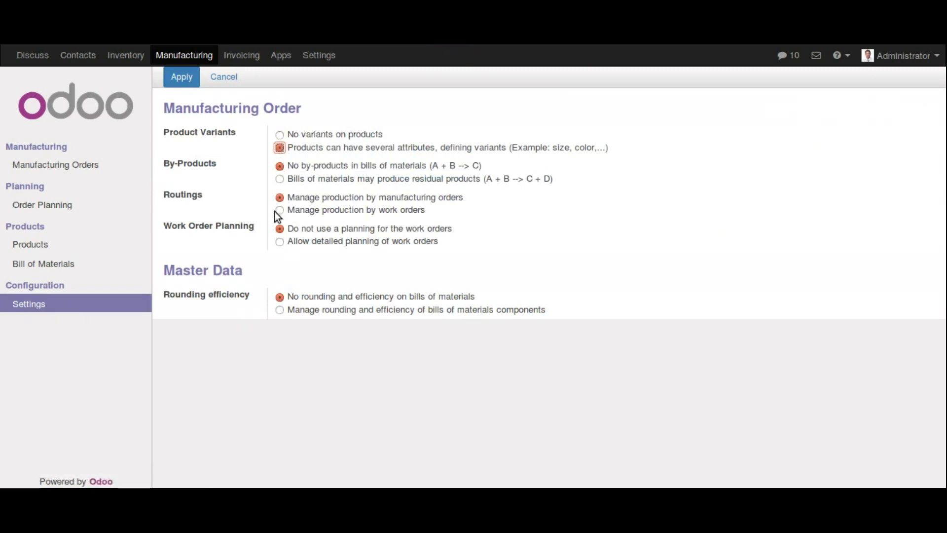
click(279, 242)
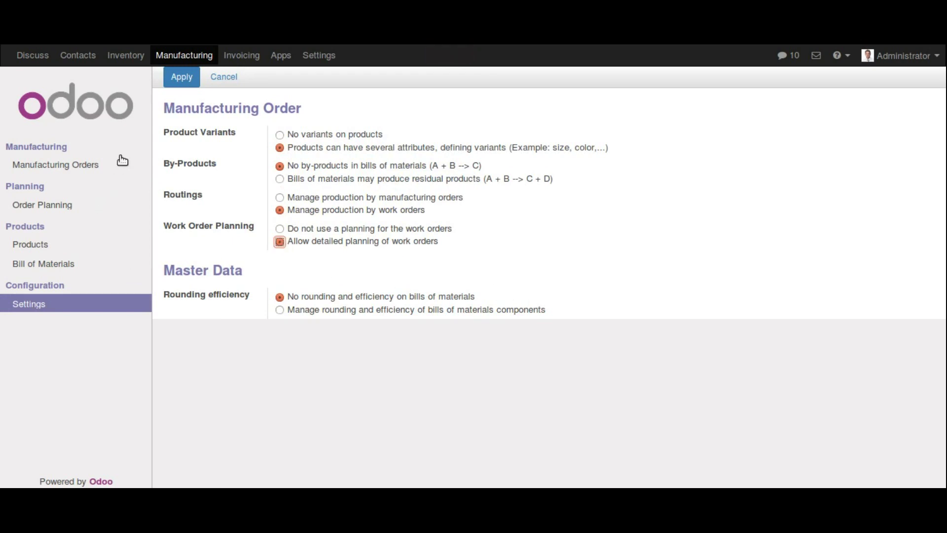
click(178, 85)
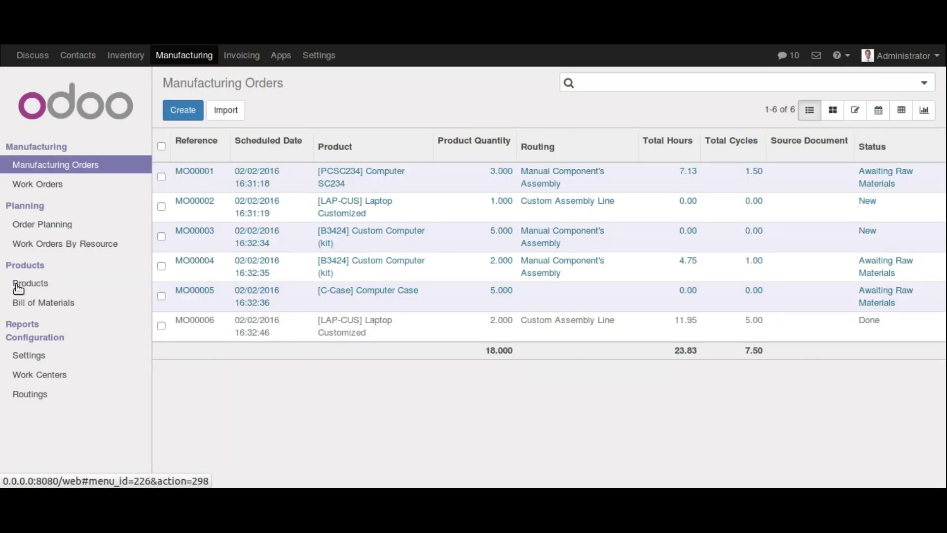
Step: Find the Laptop Customized product among the manufacturing products and open its record
click(18, 285)
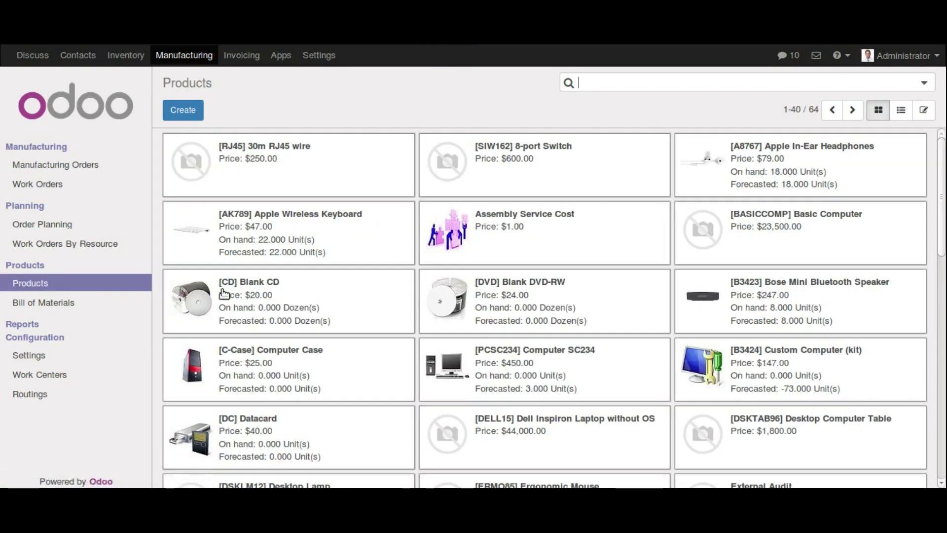
scroll(483, 291, down, 4)
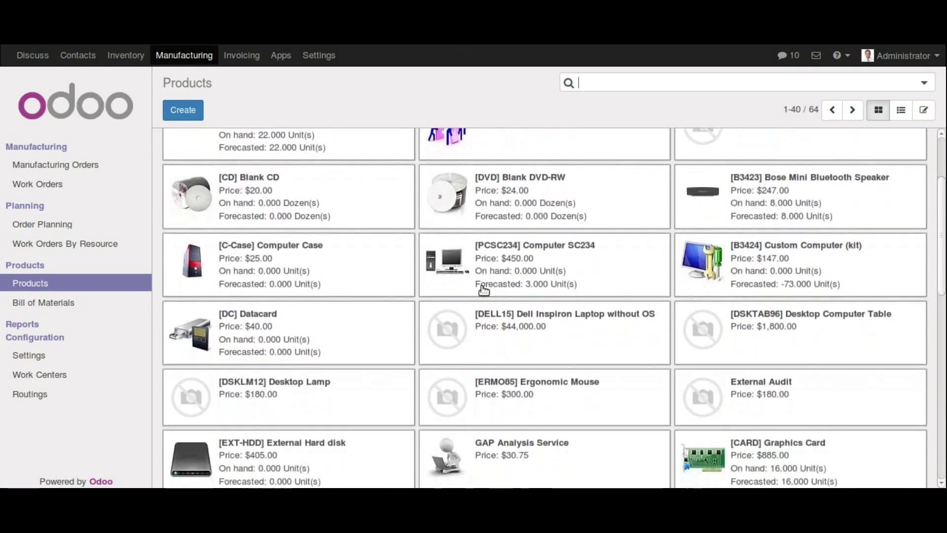
scroll(484, 290, down, 5)
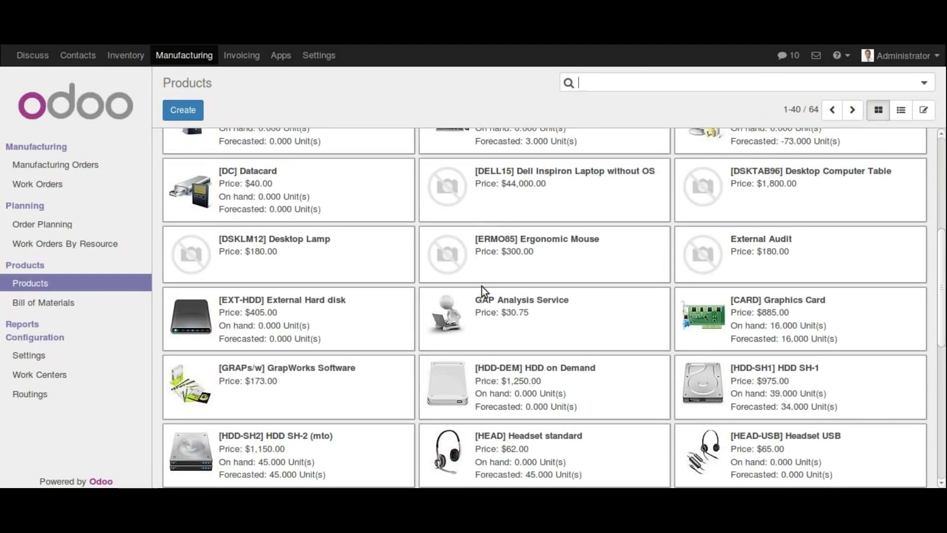
scroll(482, 287, down, 3)
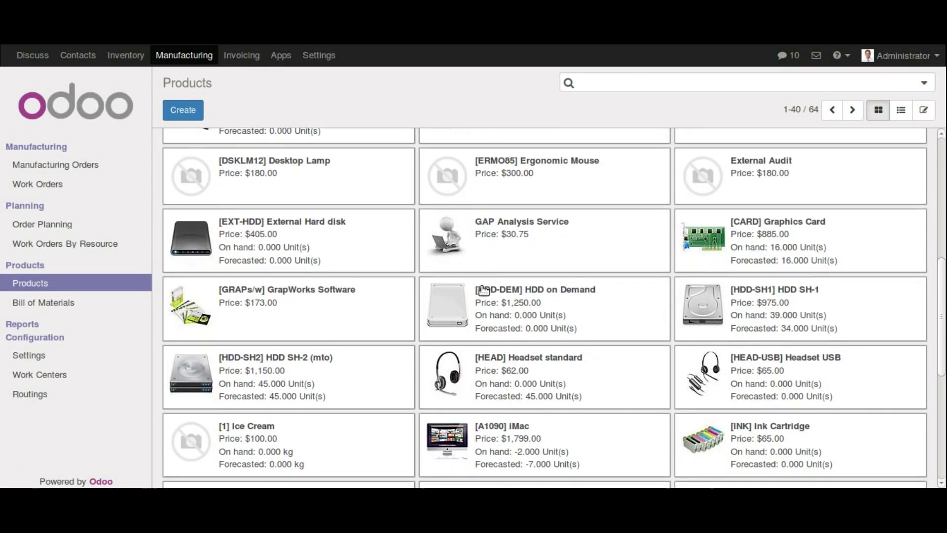
scroll(484, 290, down, 4)
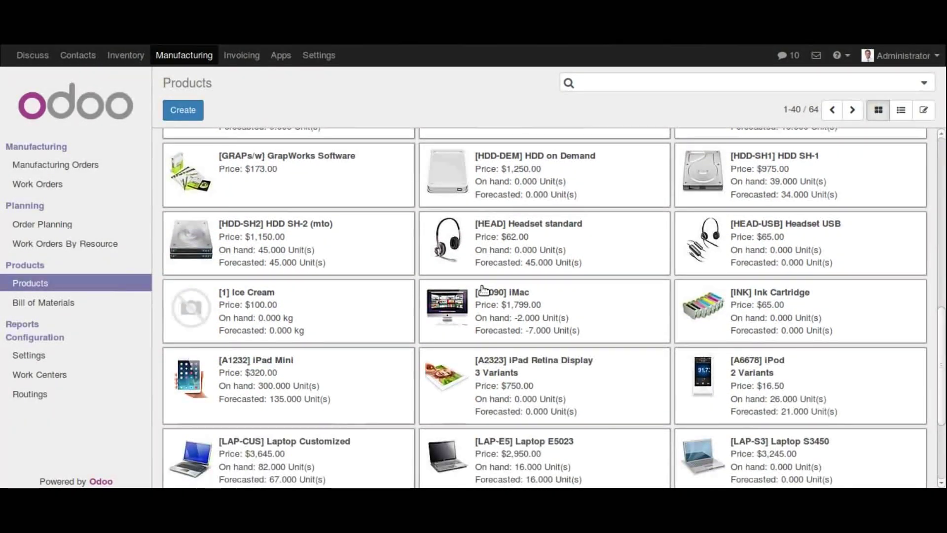
scroll(484, 290, down, 4)
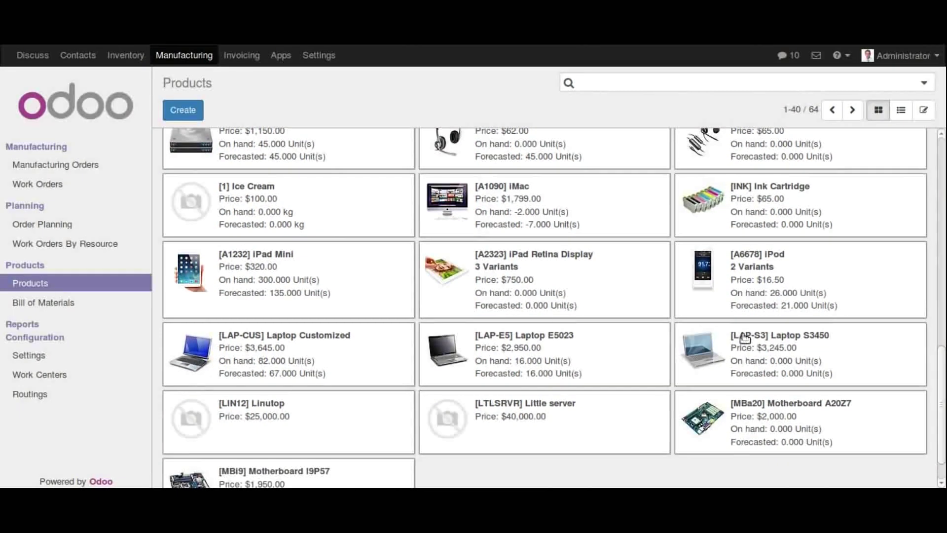
click(287, 355)
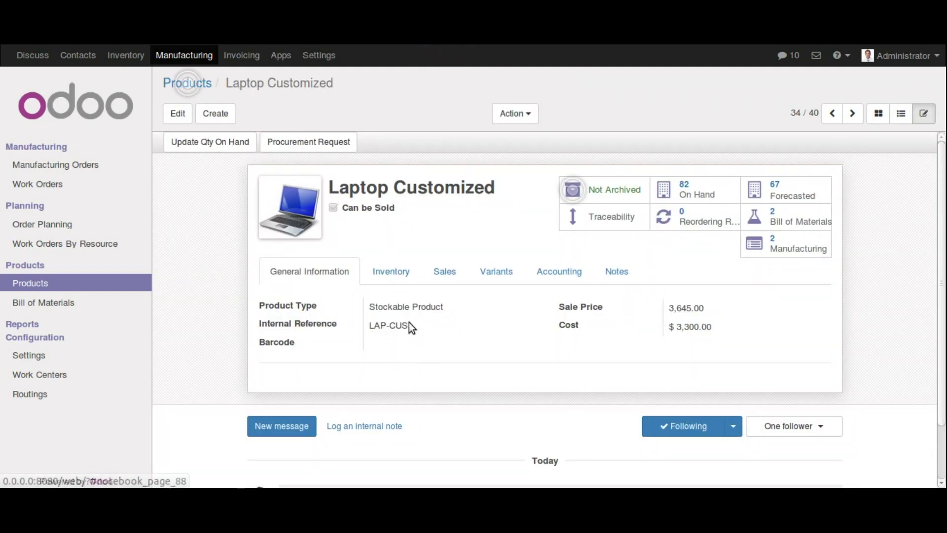
Step: Review the Laptop Customized bill of materials from the product record, and open it again from the full bill of materials list
click(788, 225)
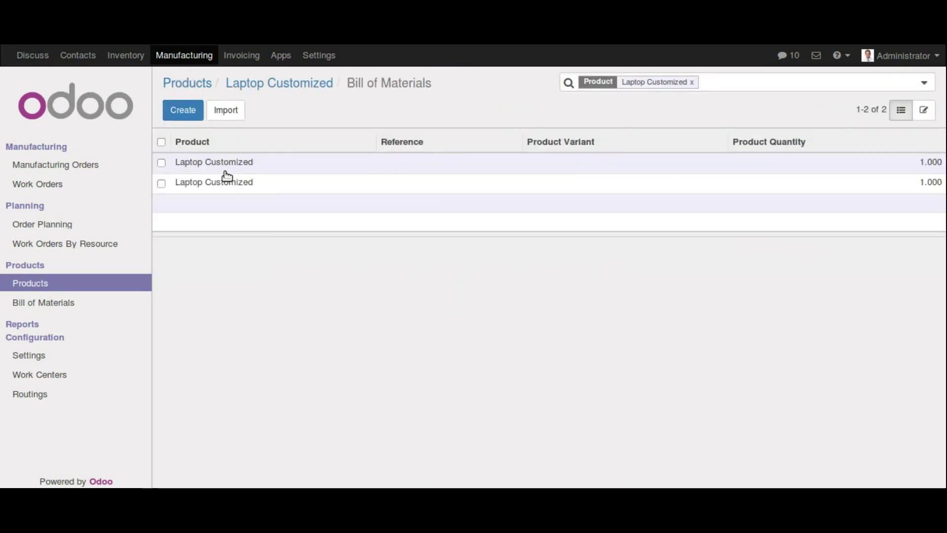
click(235, 166)
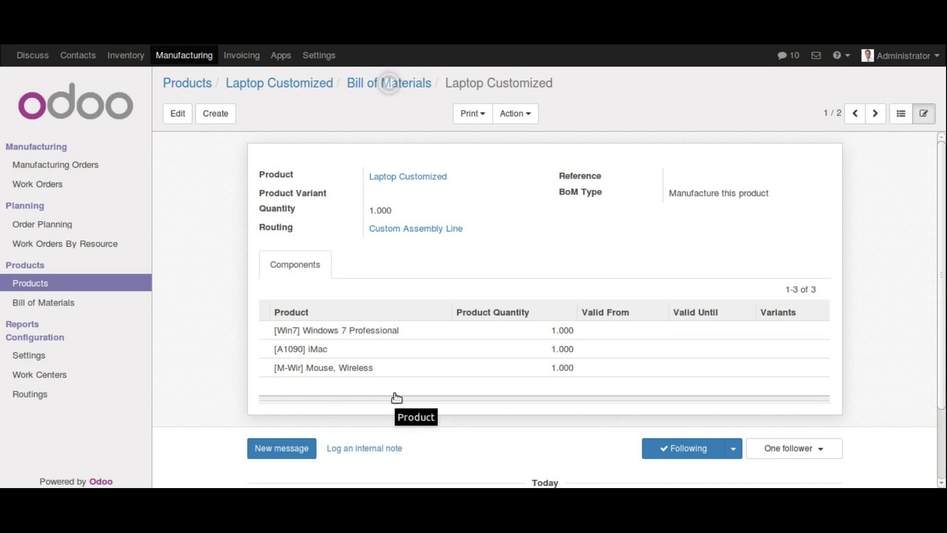
click(66, 307)
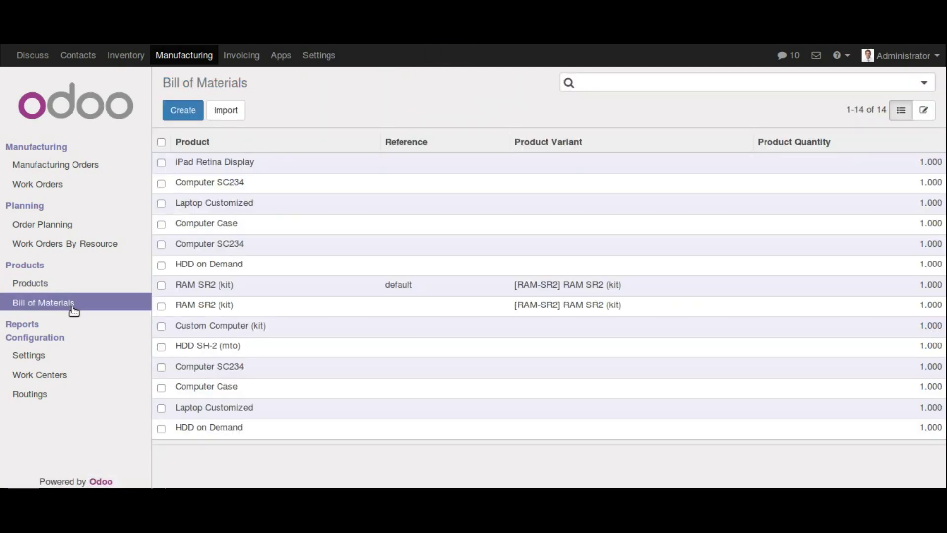
click(222, 204)
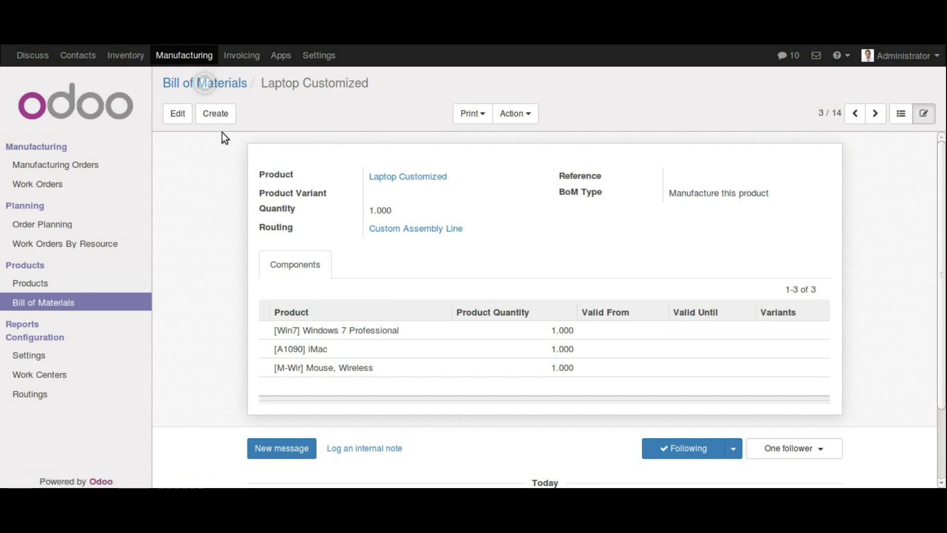
Step: Start a new bill of materials and examine its product choices and the fields of a component line
click(207, 123)
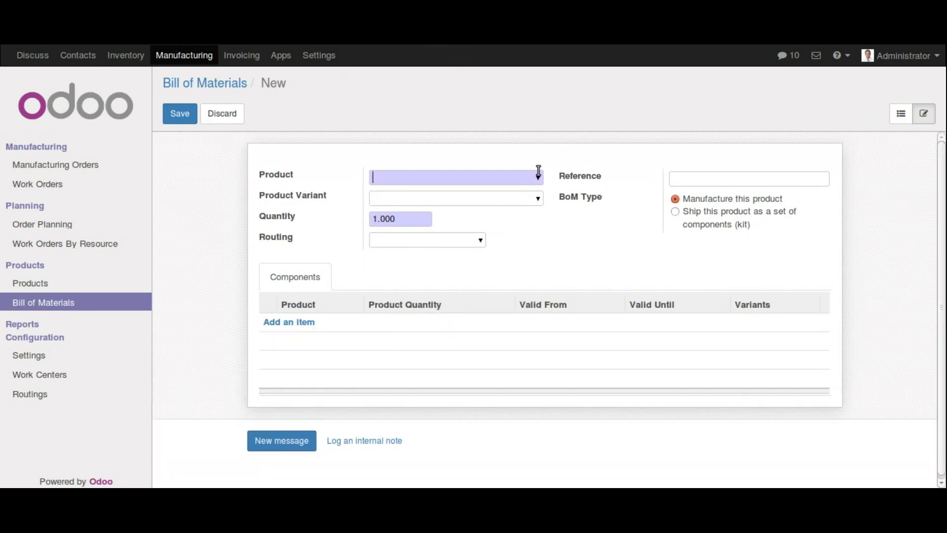
click(533, 178)
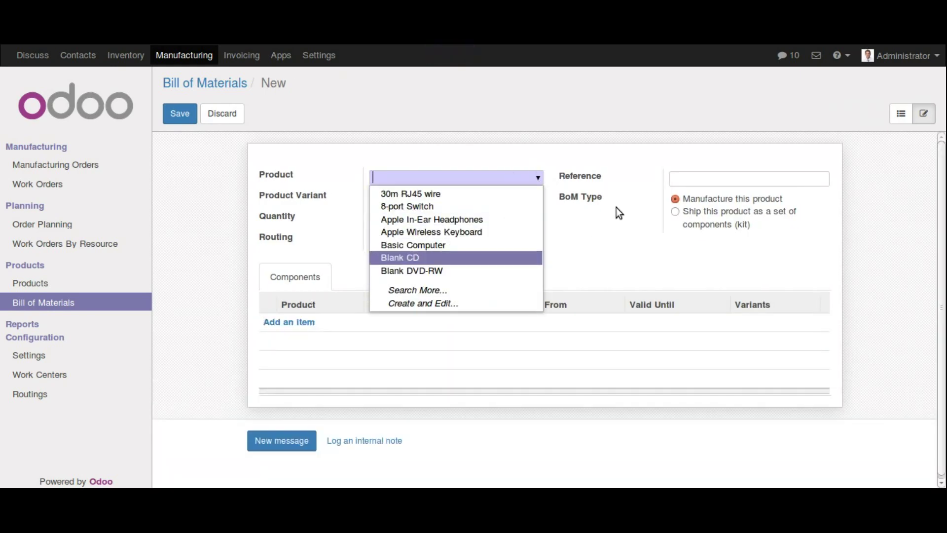
click(630, 269)
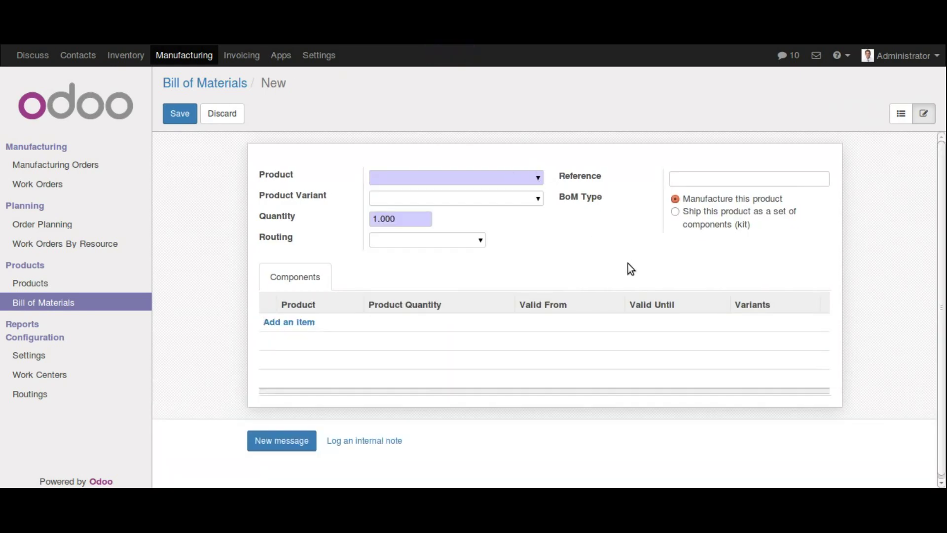
click(296, 328)
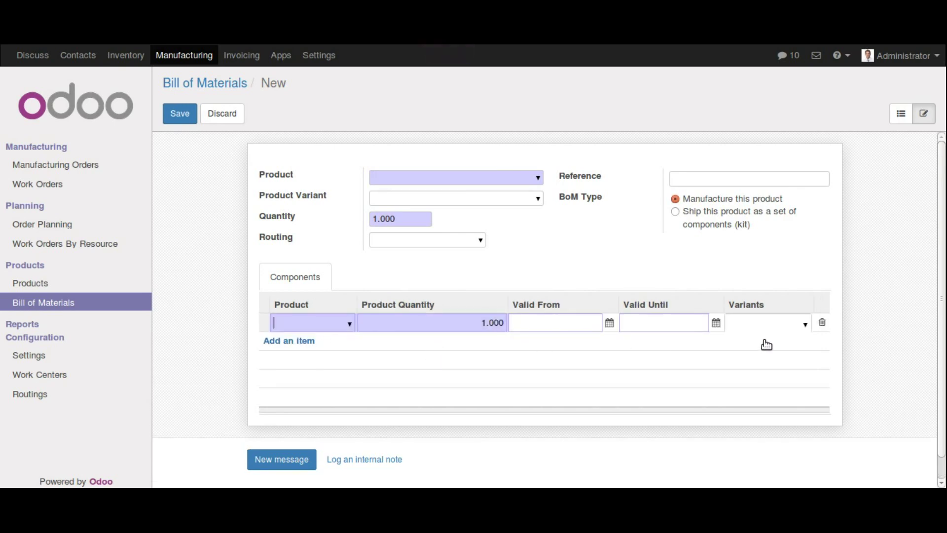
click(349, 261)
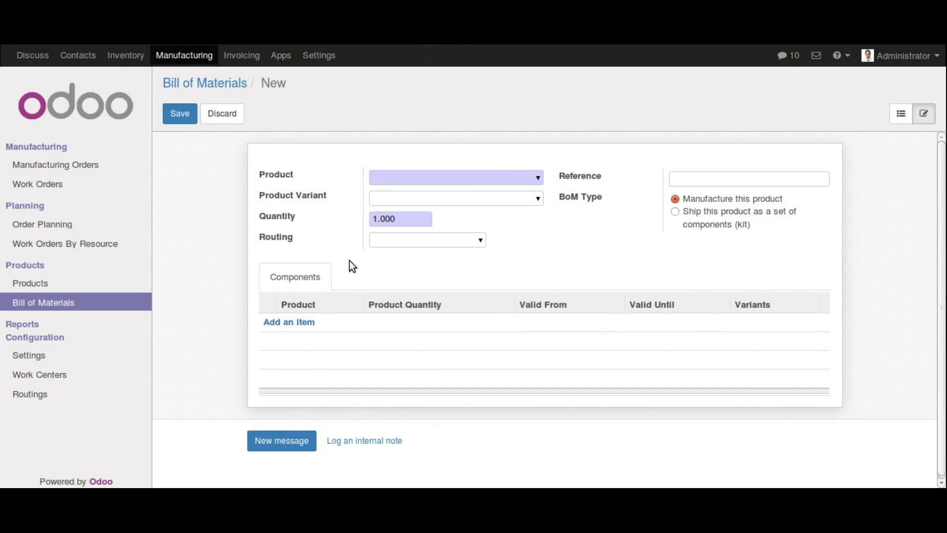
Step: Examine the routing choices and the form for creating a routing, and discard the new bill of materials
click(478, 239)
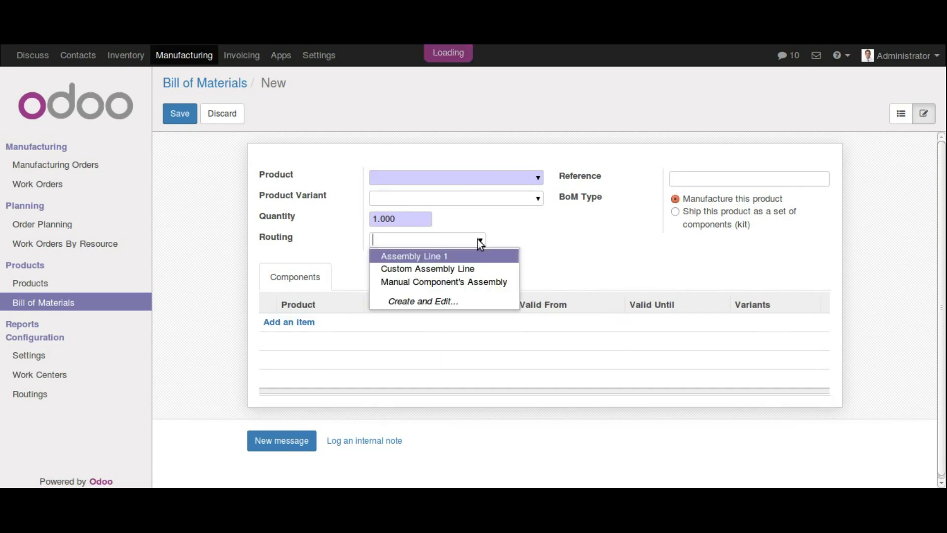
click(549, 260)
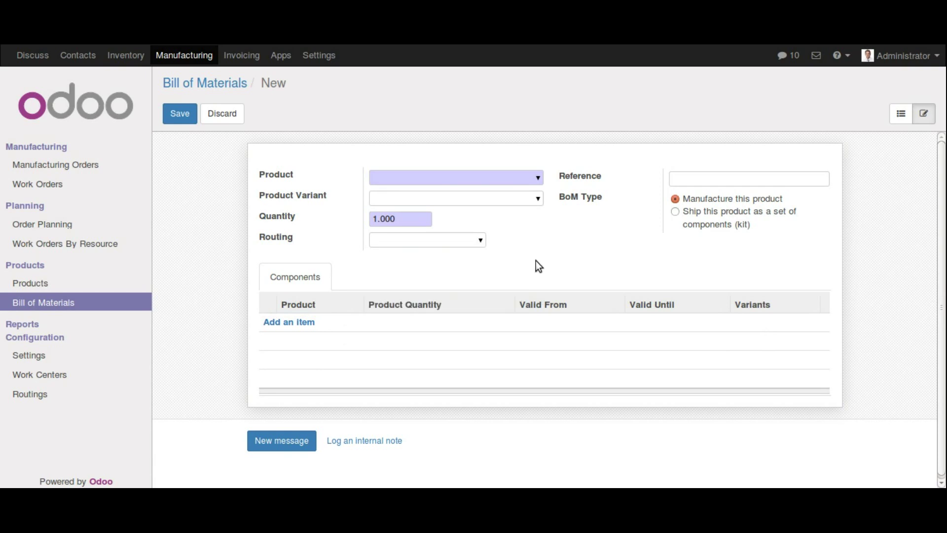
click(478, 239)
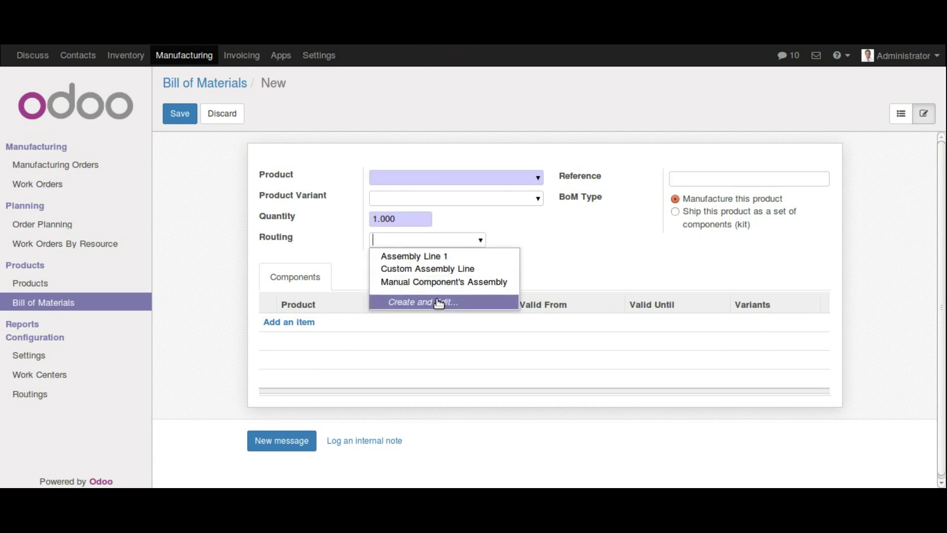
click(439, 301)
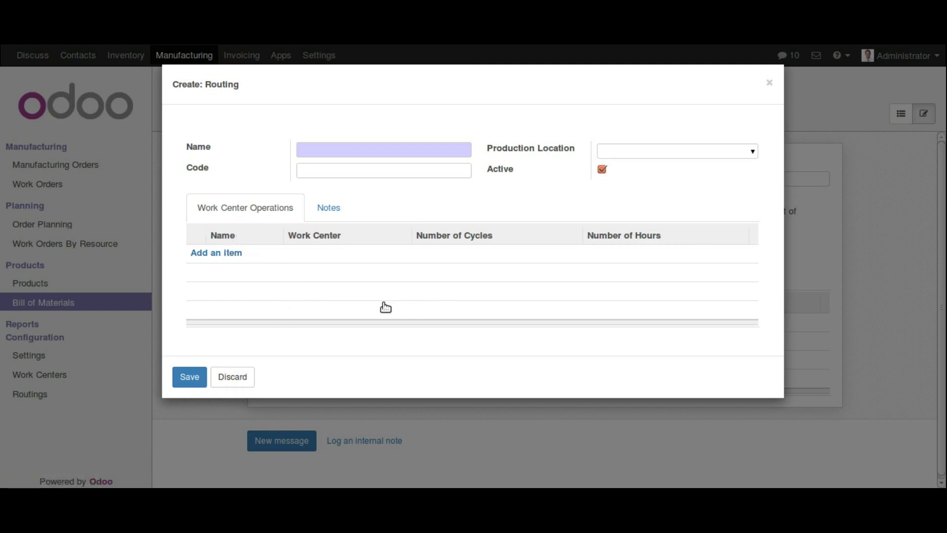
click(769, 85)
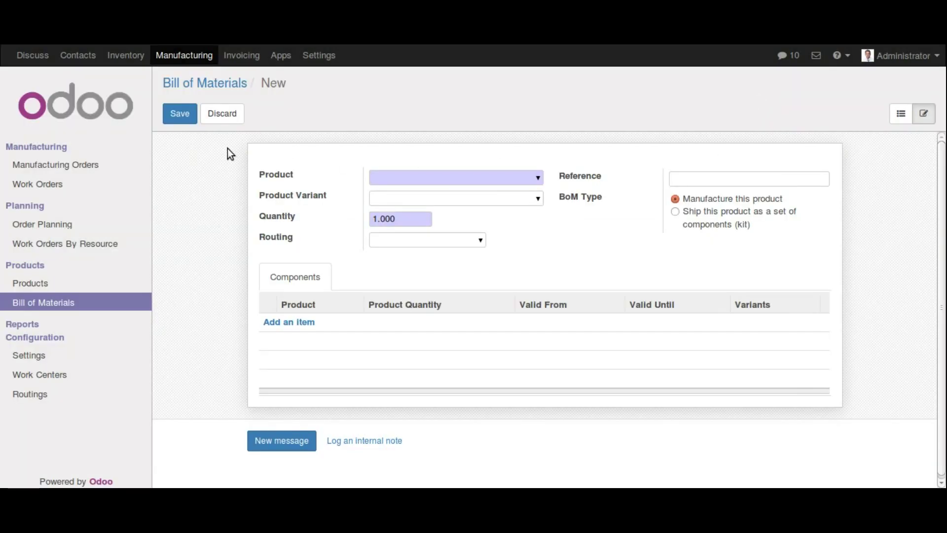
click(227, 117)
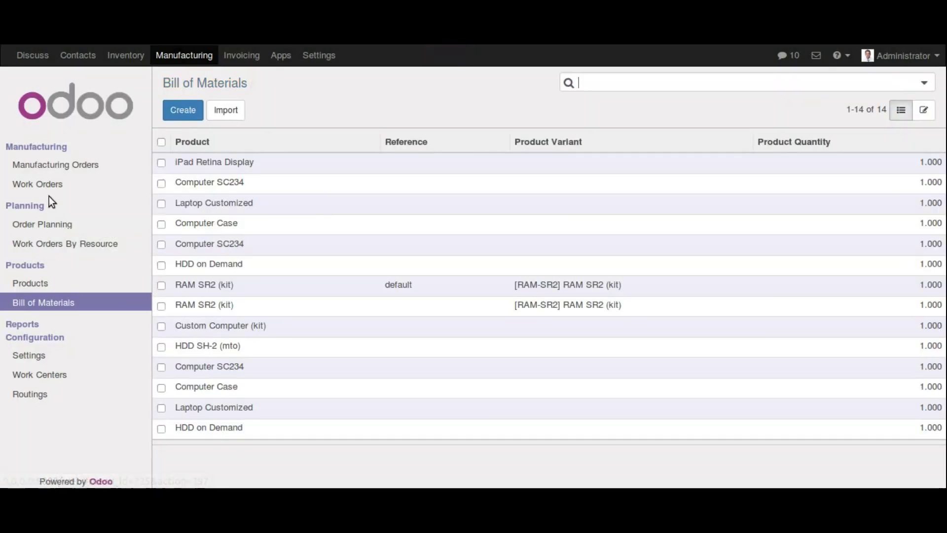
Step: Create a new manufacturing order for the product [LAP-CUS] Laptop Customized
click(59, 165)
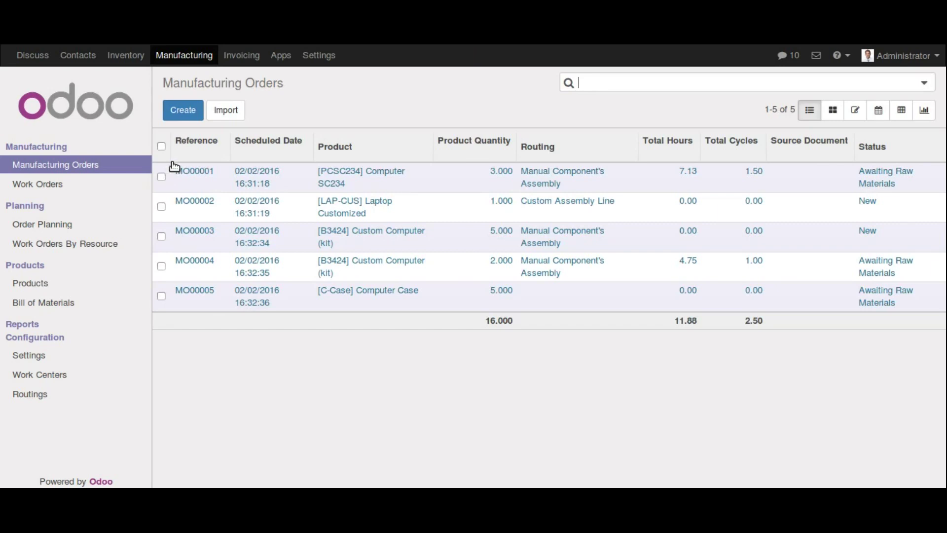
click(196, 109)
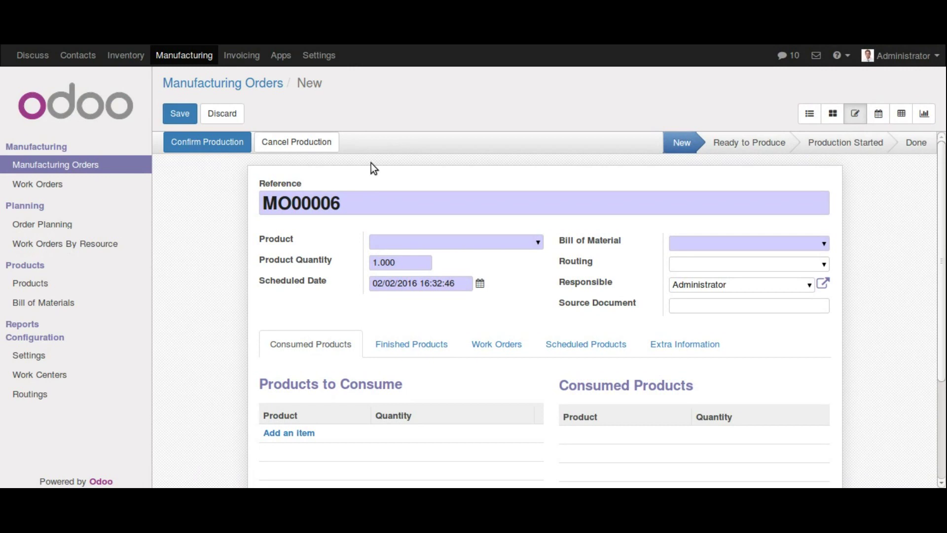
scroll(377, 179, down, 2)
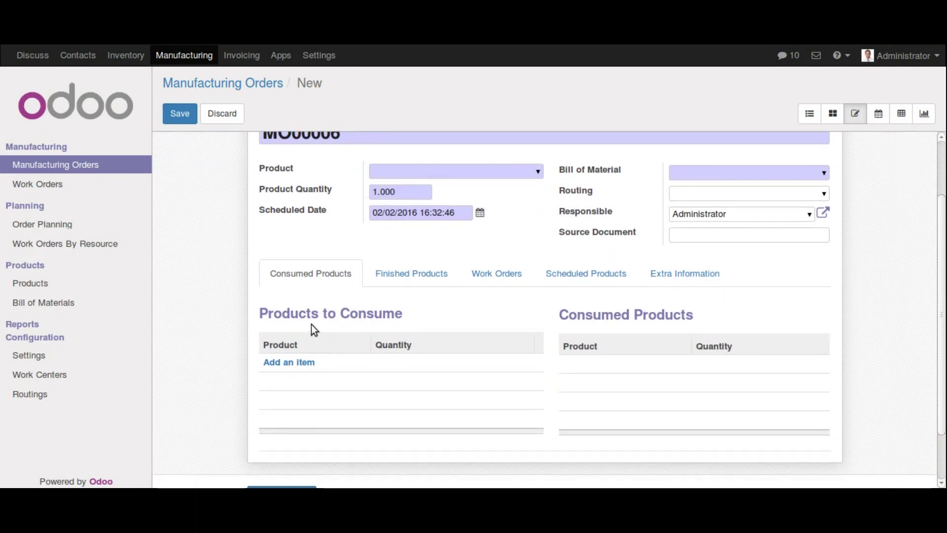
scroll(317, 287, up, 1)
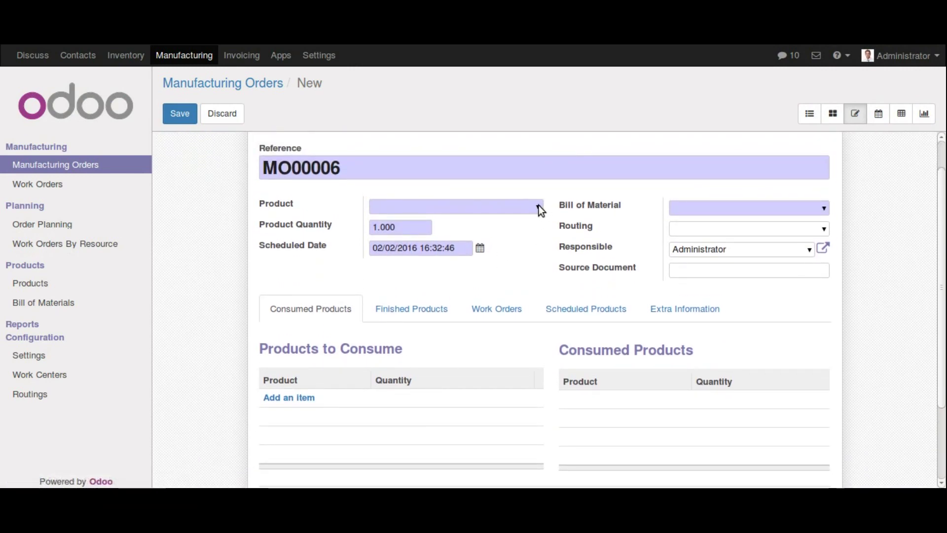
click(539, 206)
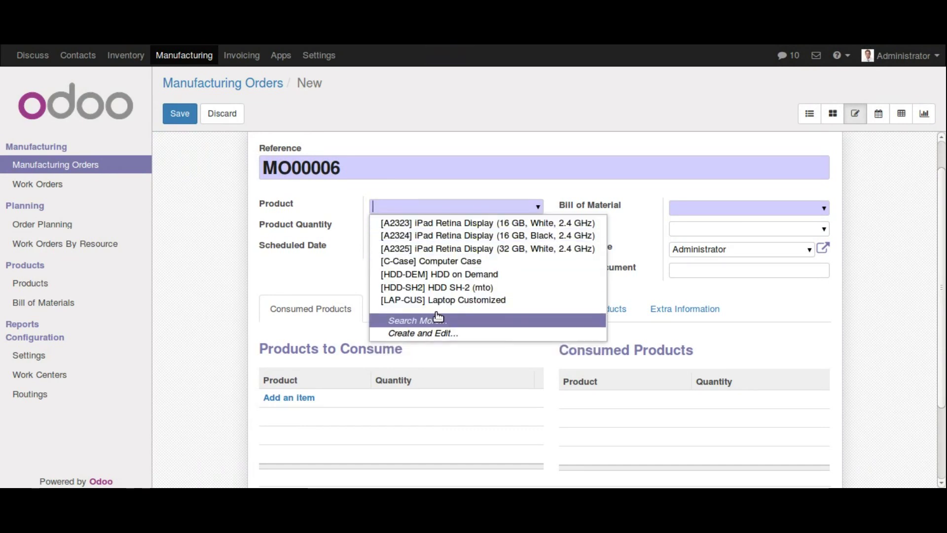
click(441, 300)
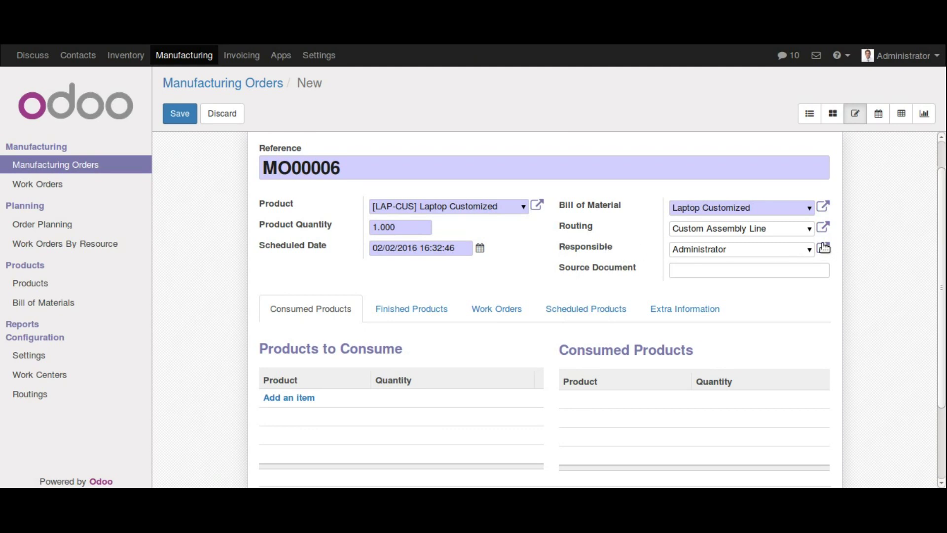
Step: Set the product quantity to 2.000 and check the routing and scheduled date choices, keeping Custom Assembly Line
click(807, 229)
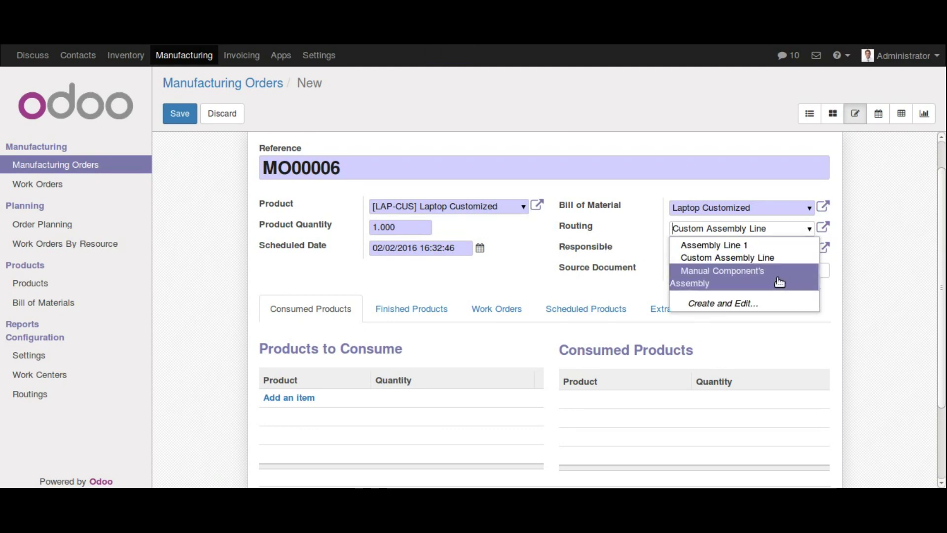
click(786, 245)
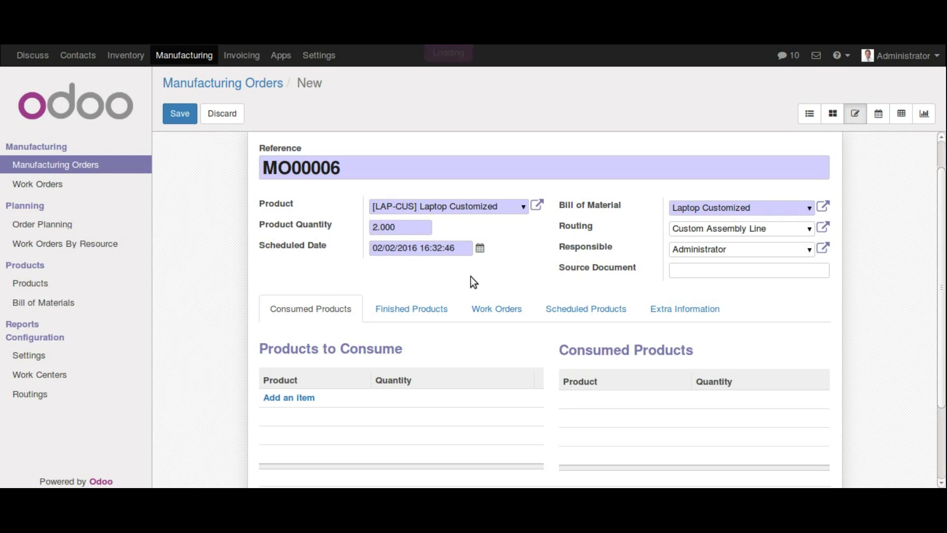
click(480, 248)
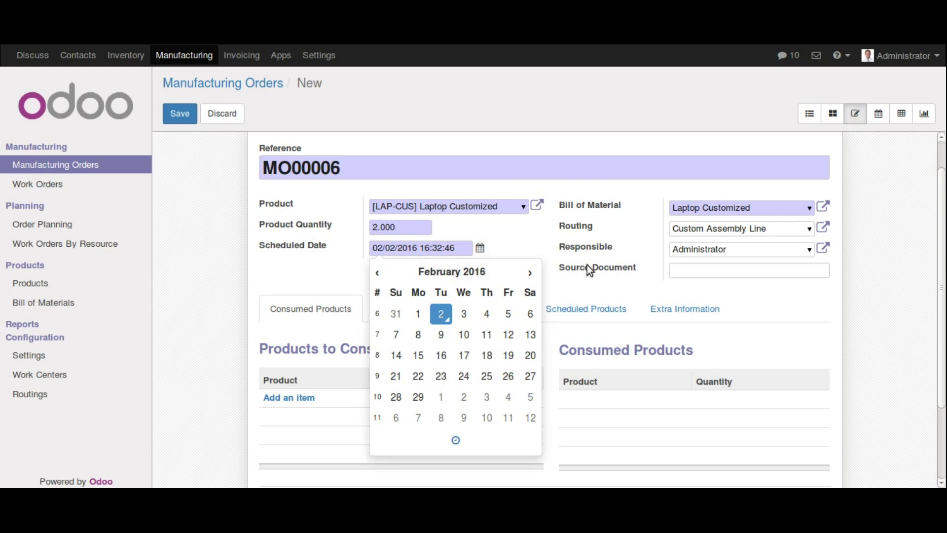
click(277, 279)
Step: Review the new order's consumed, finished and scheduled products, work orders and extra information, and save the manufacturing order
scroll(347, 330, down, 1)
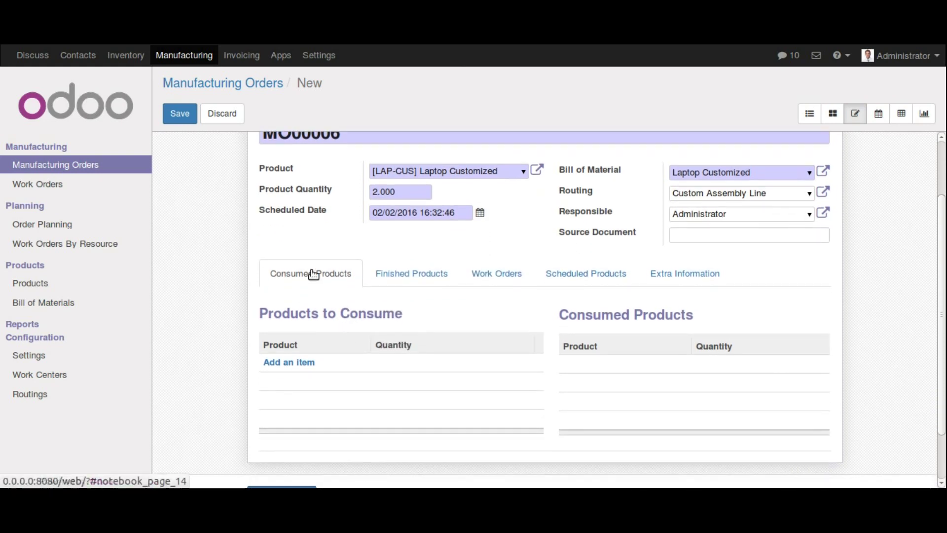
scroll(311, 272, up, 1)
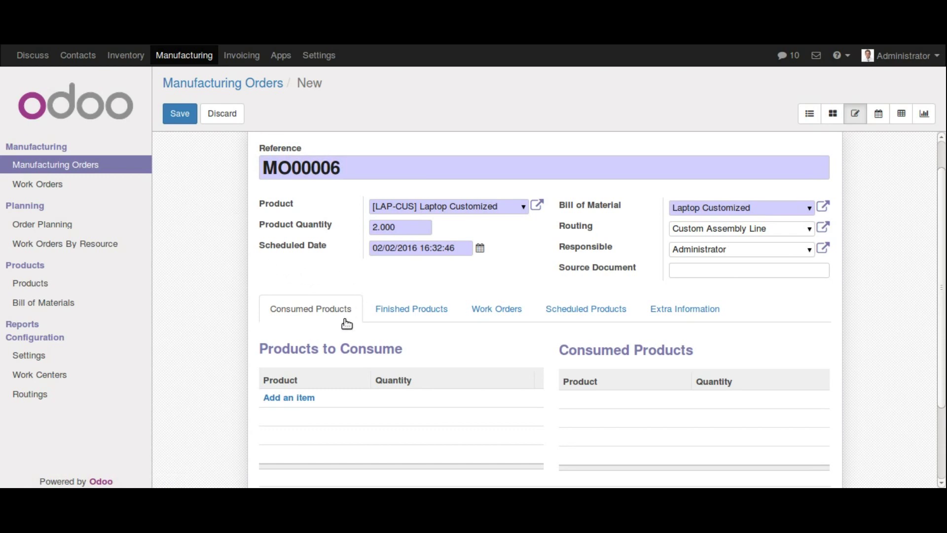
click(402, 312)
click(508, 316)
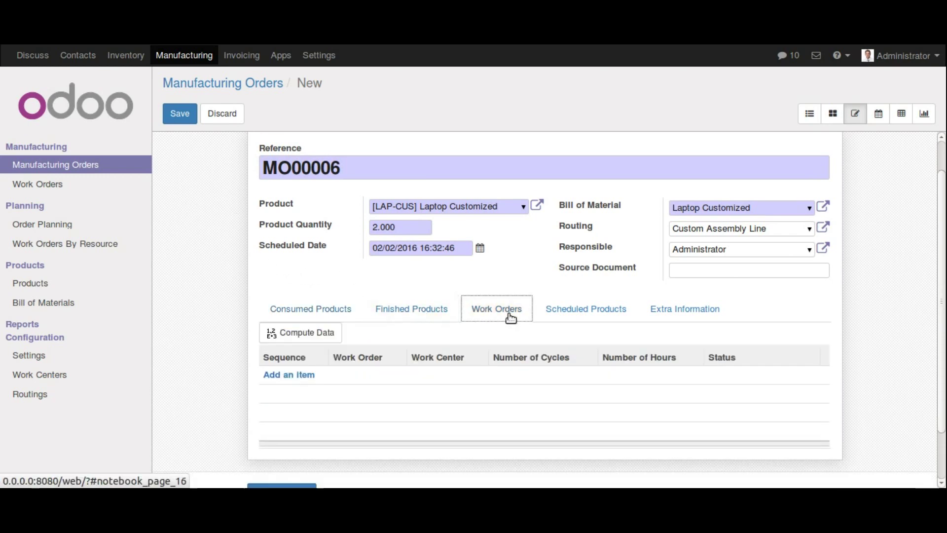
click(565, 318)
click(682, 311)
click(304, 311)
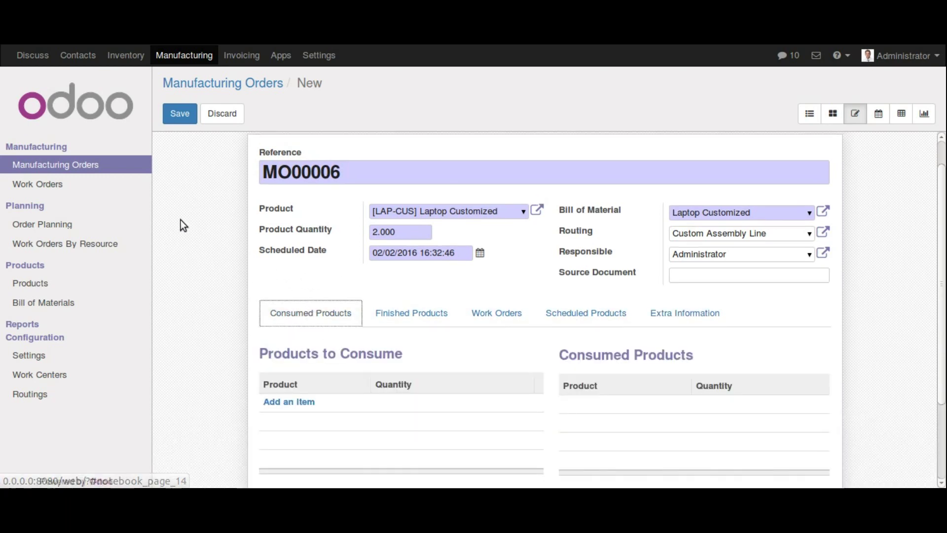
click(181, 115)
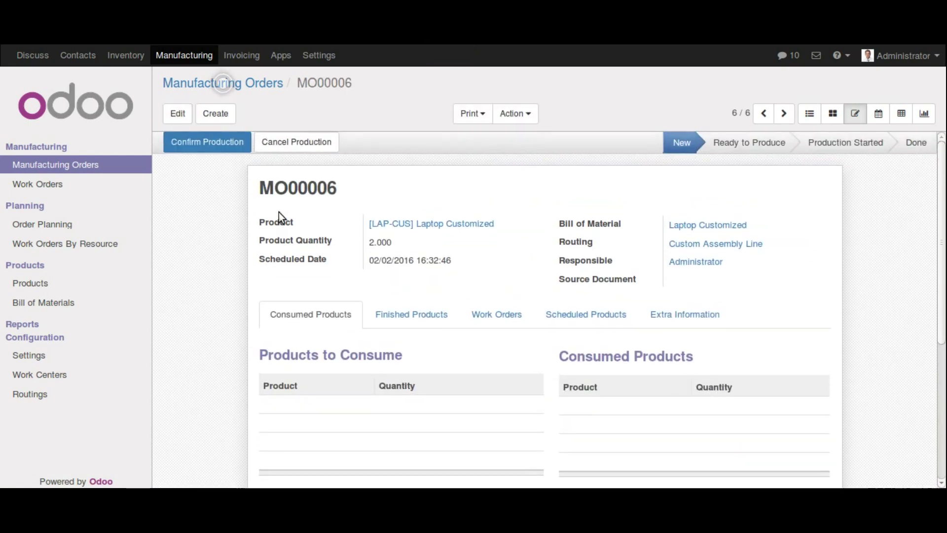
Step: Check the detail sections of the saved manufacturing order and confirm its production
click(441, 325)
click(521, 325)
click(579, 324)
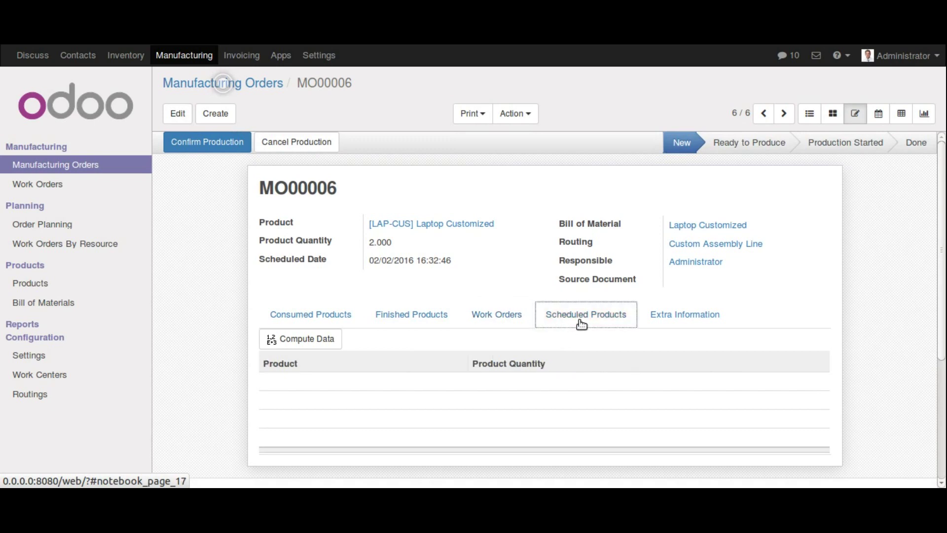
click(643, 321)
click(303, 327)
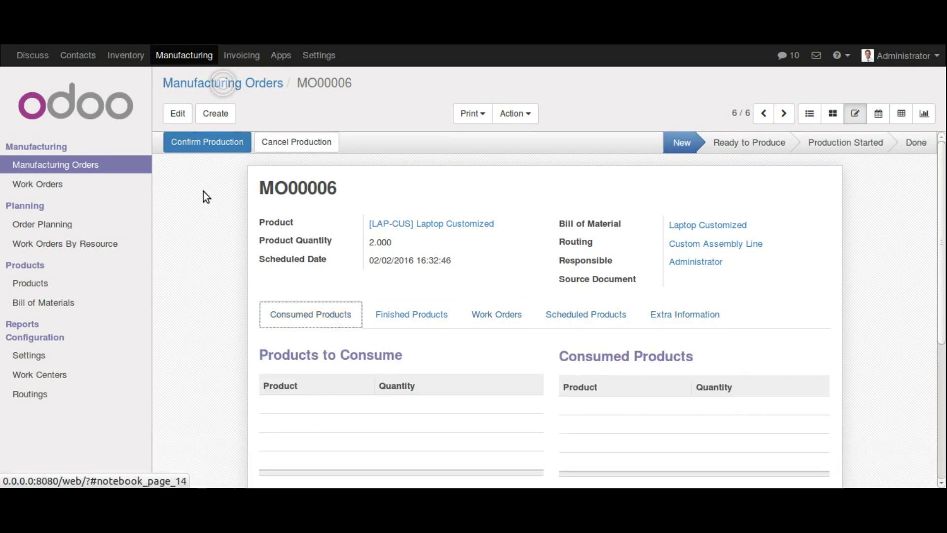
click(206, 142)
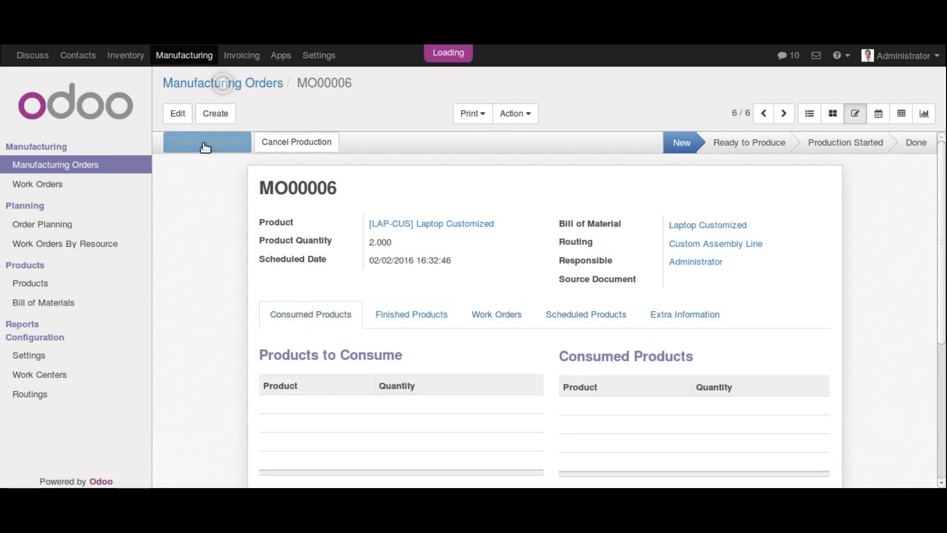
Step: Examine the confirmed order's products to consume, products to produce, work orders and scheduled products
scroll(328, 235, down, 3)
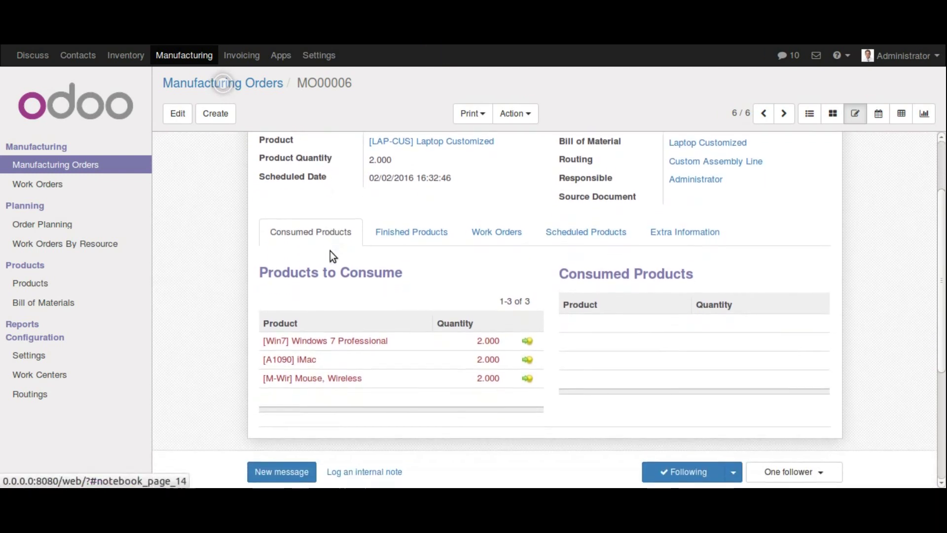
scroll(330, 256, up, 1)
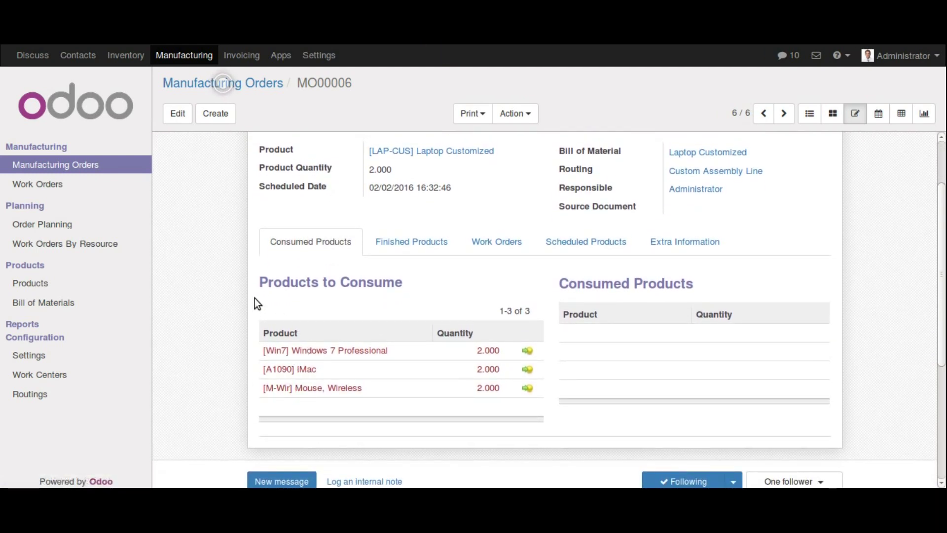
click(390, 241)
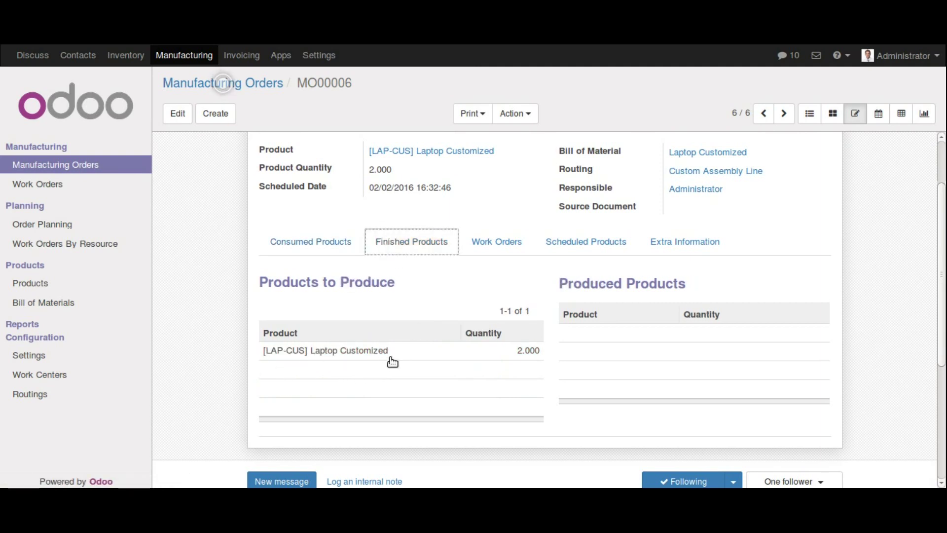
click(507, 239)
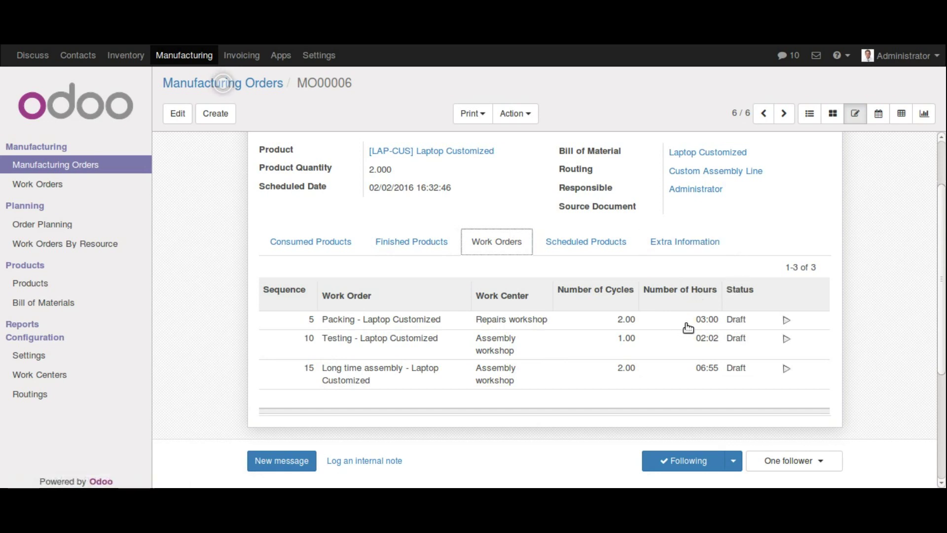
click(600, 247)
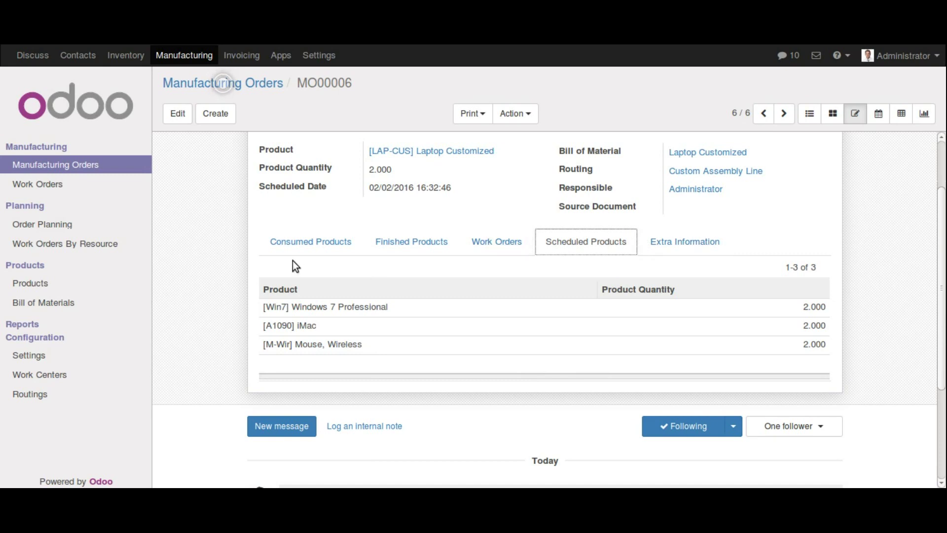
scroll(293, 261, up, 2)
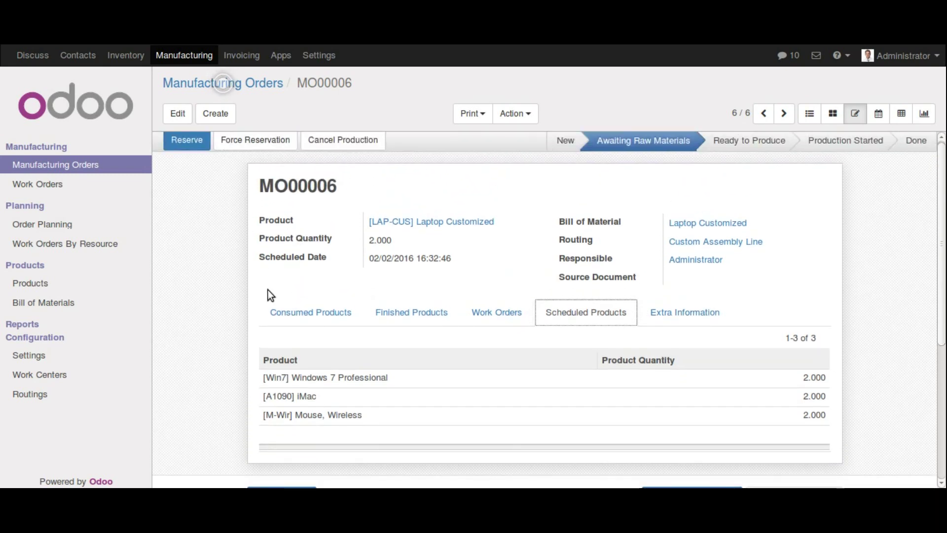
click(284, 315)
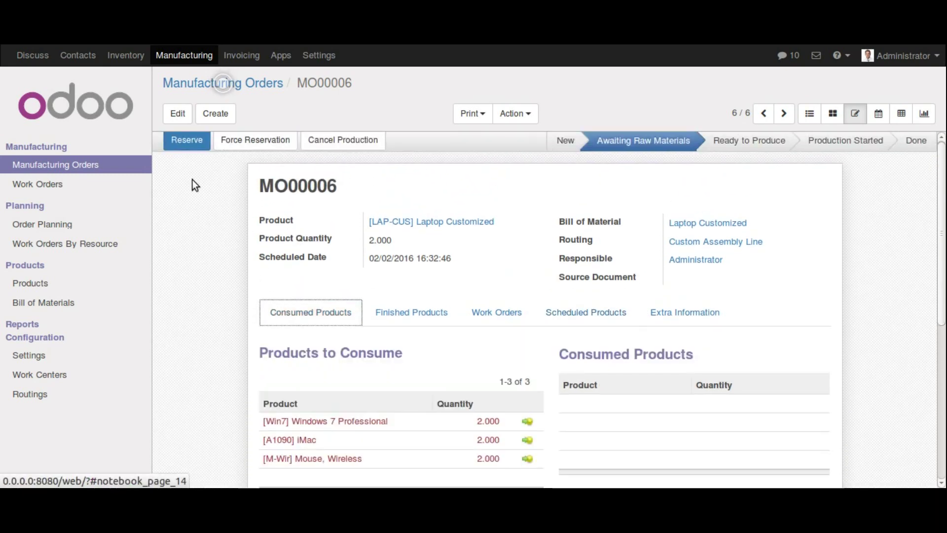
Step: Reserve the raw materials and consume 2.000 each of Windows 7 Professional, Mouse, Wireless and iMac
click(203, 145)
scroll(272, 247, down, 1)
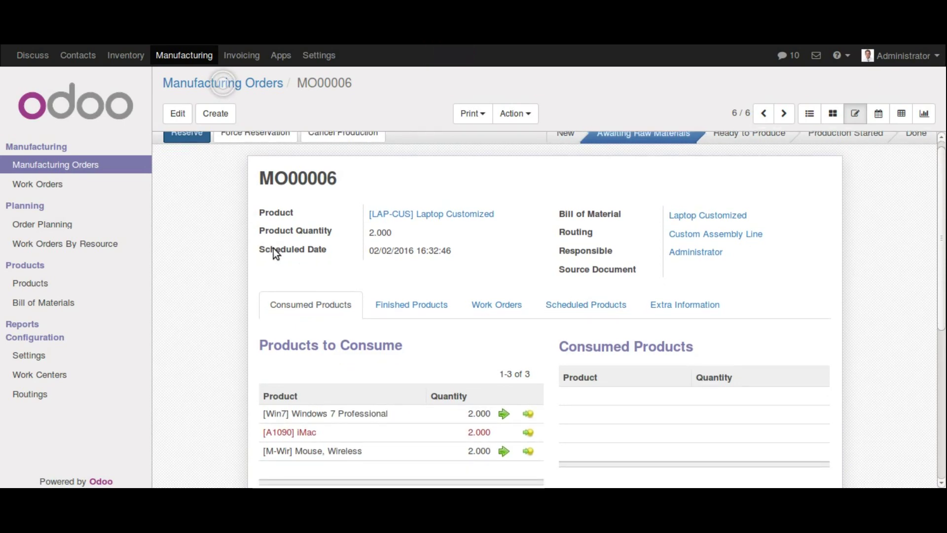
click(504, 414)
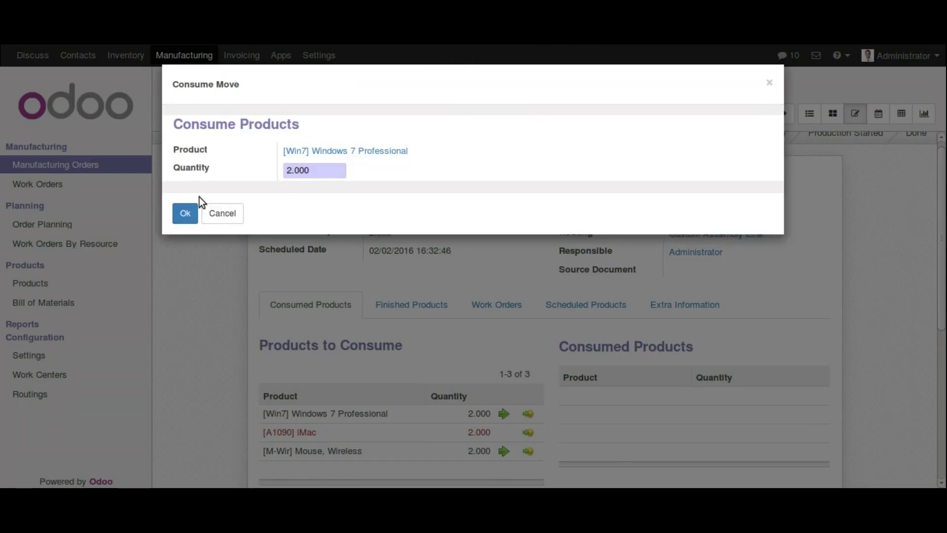
click(187, 212)
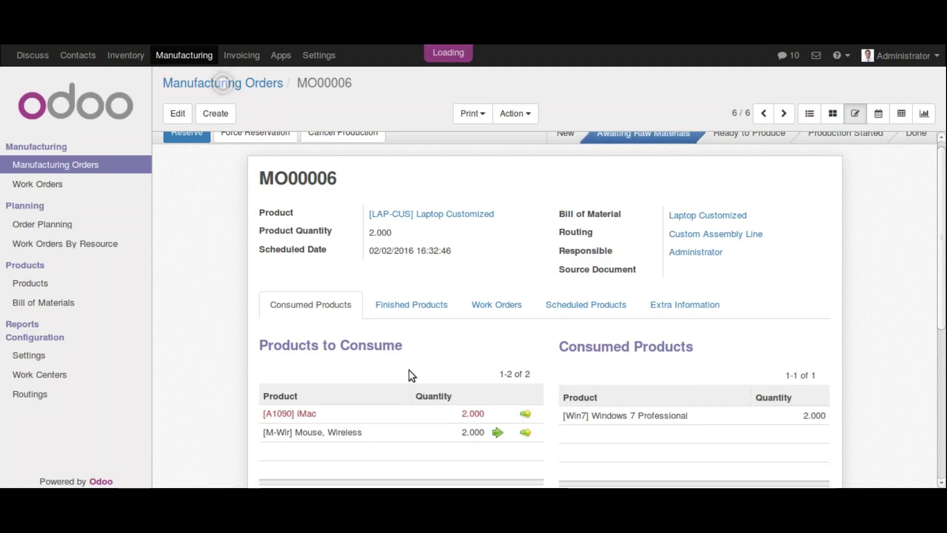
click(497, 432)
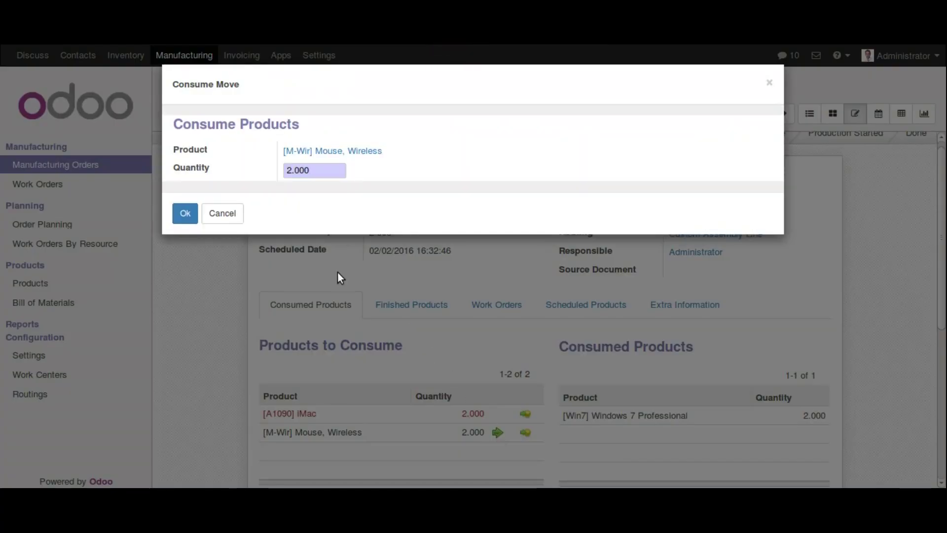
click(179, 217)
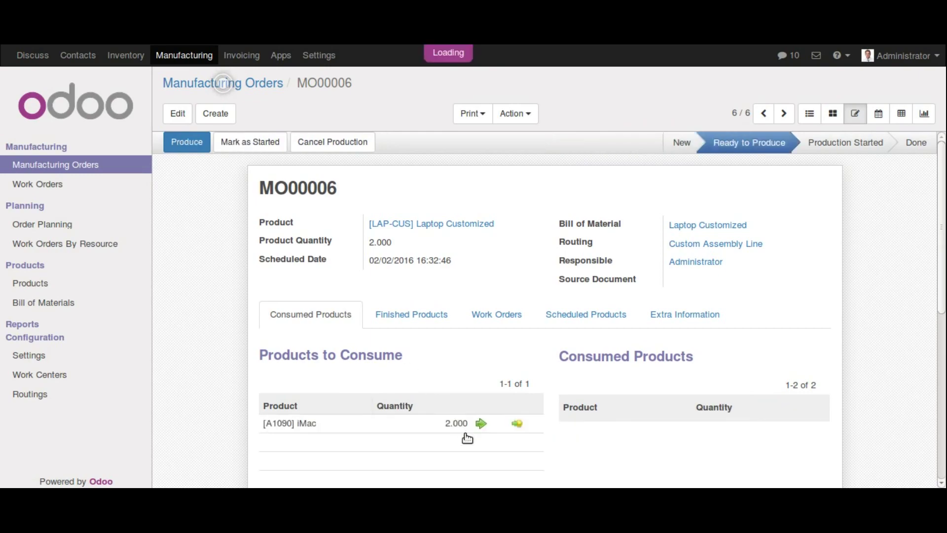
click(481, 424)
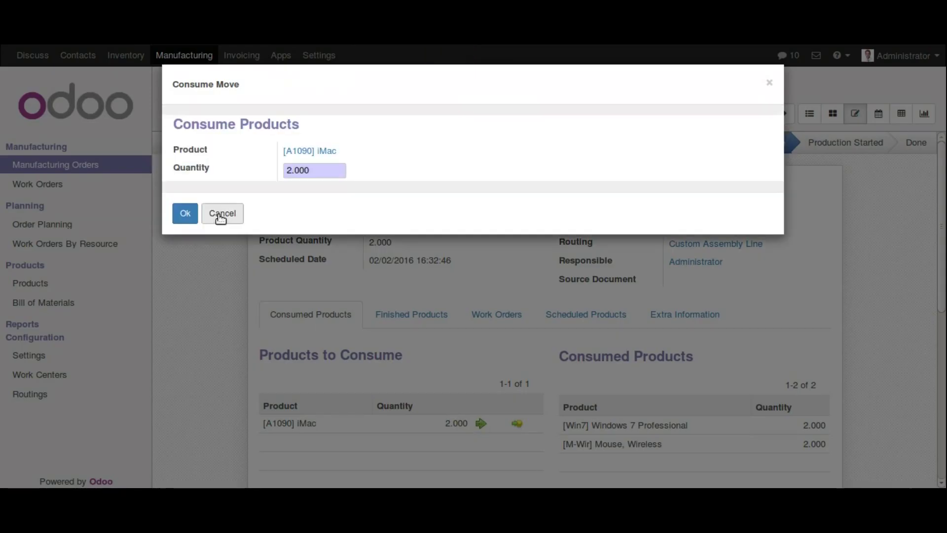
click(186, 213)
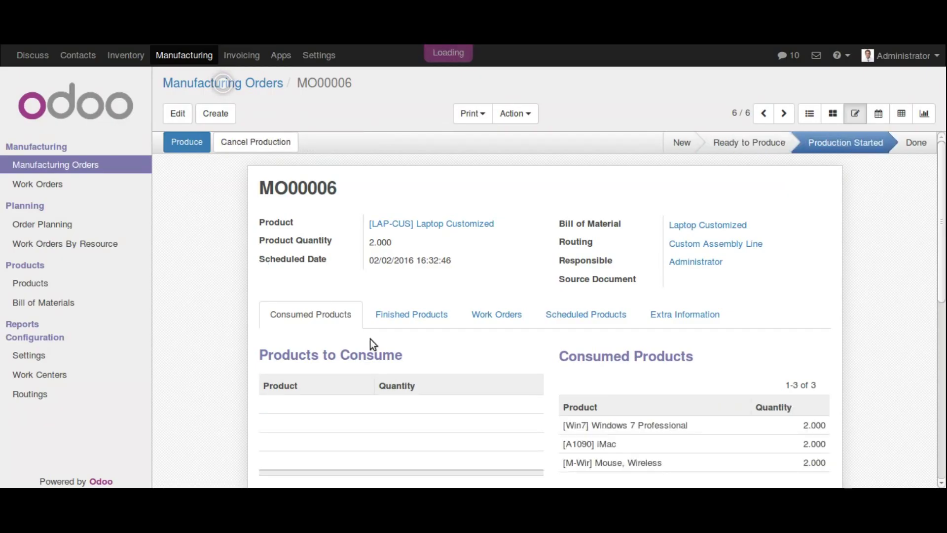
Step: Review the started order's finished products, the status of its work orders, and its consumed products
click(402, 316)
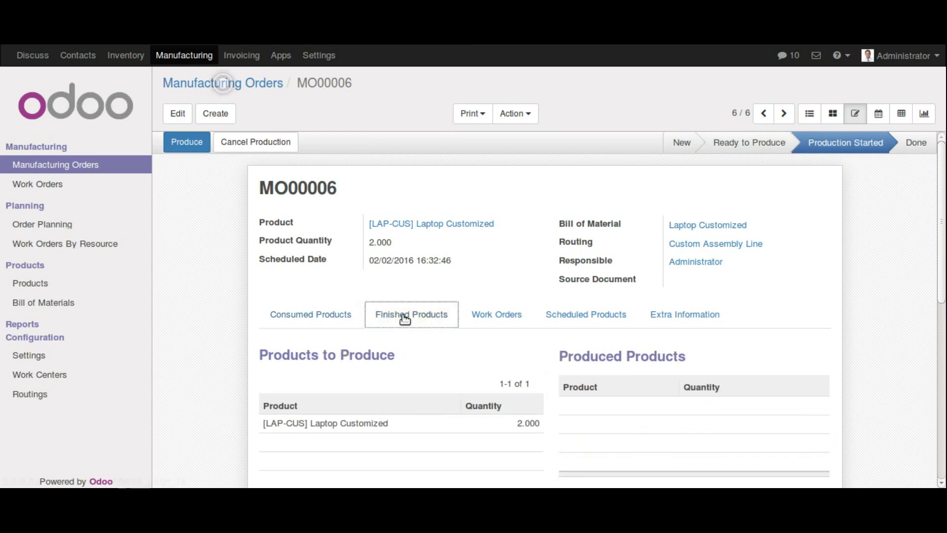
click(512, 313)
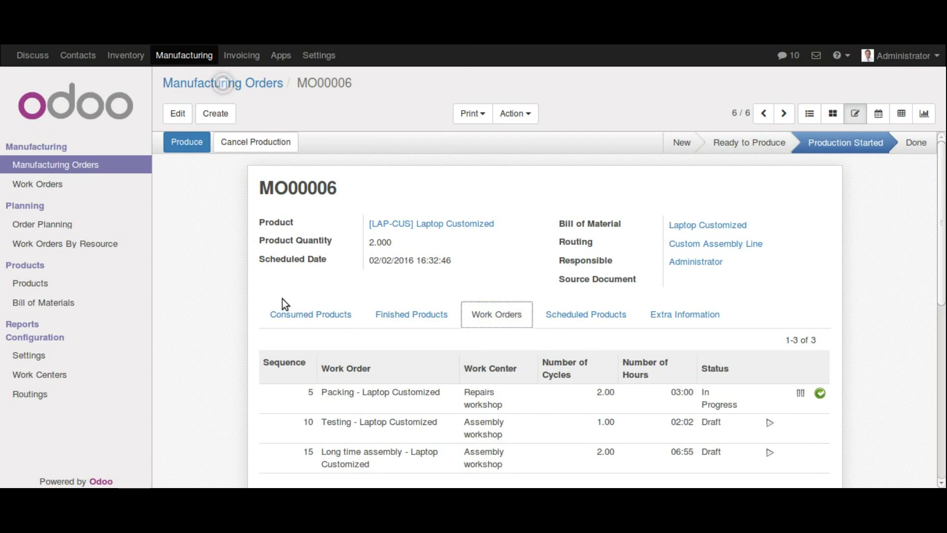
click(289, 314)
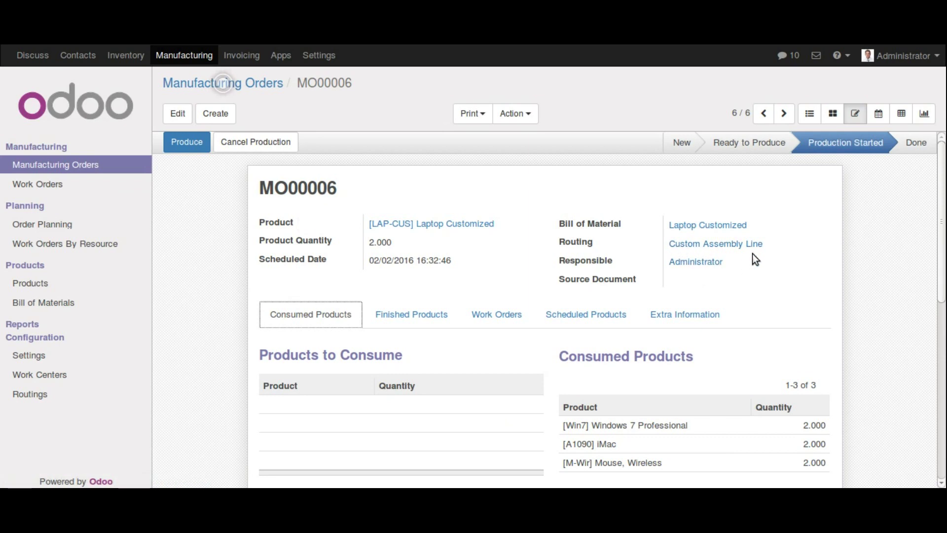
Step: Open the Long time assembly - Laptop Customized work order from the work orders list and review its planned dates and duration
click(43, 186)
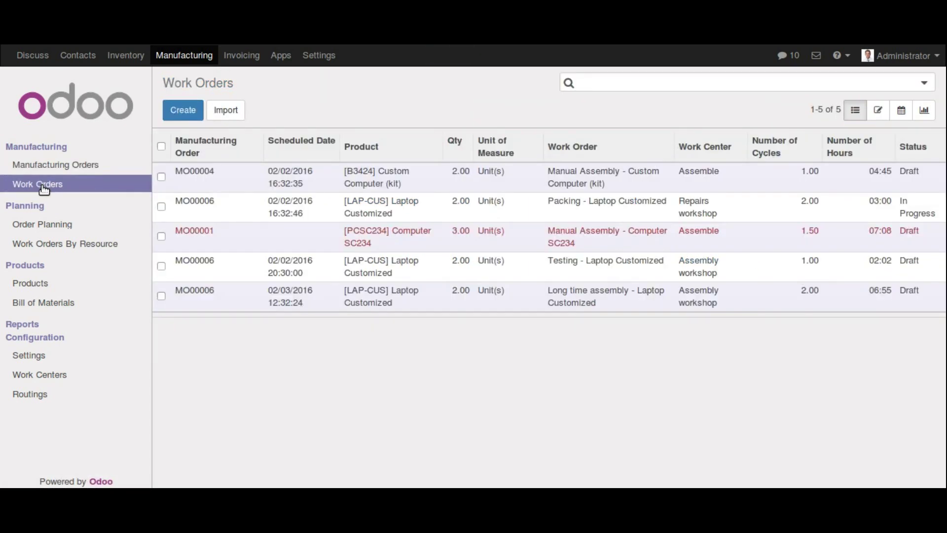
click(250, 298)
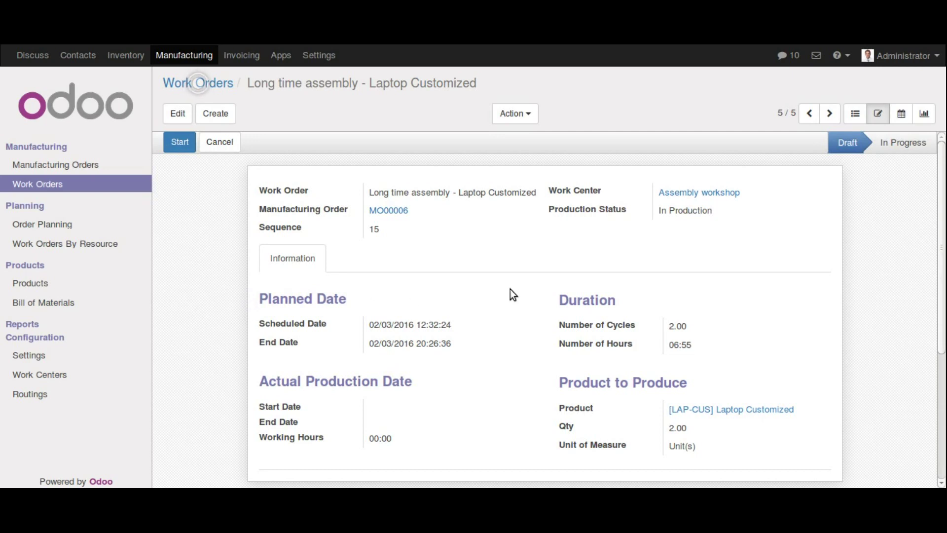
scroll(508, 282, down, 1)
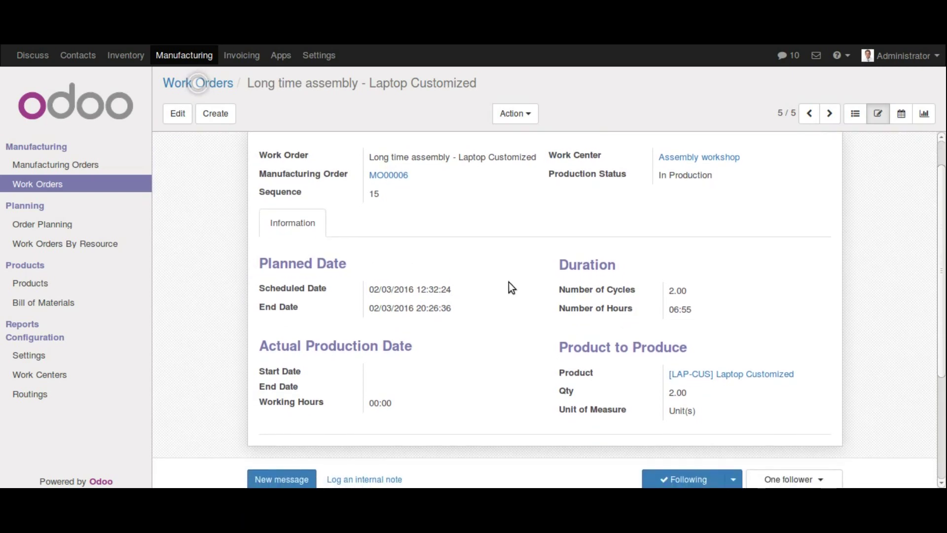
scroll(508, 287, up, 1)
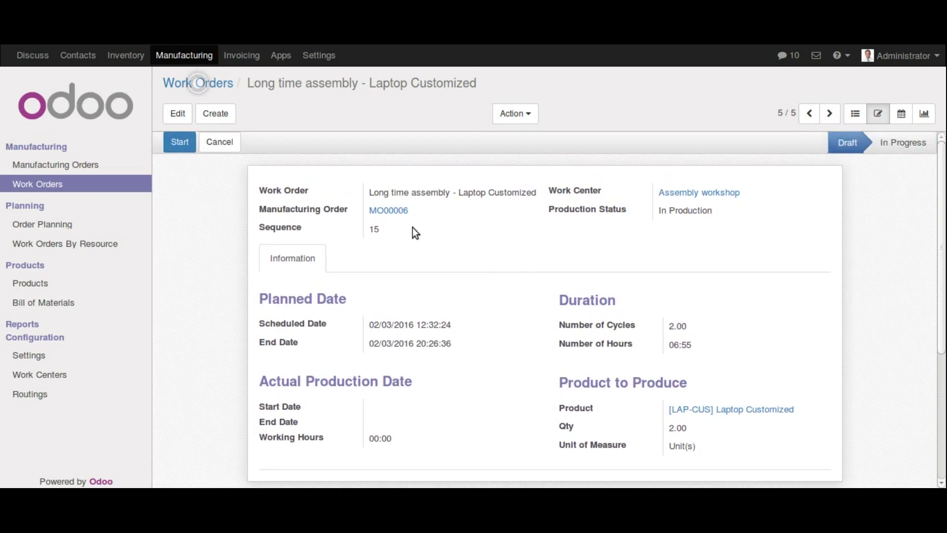
Step: Open the work order's linked manufacturing order and produce 2.000 Laptop Customized in Consume & Produce mode
click(390, 213)
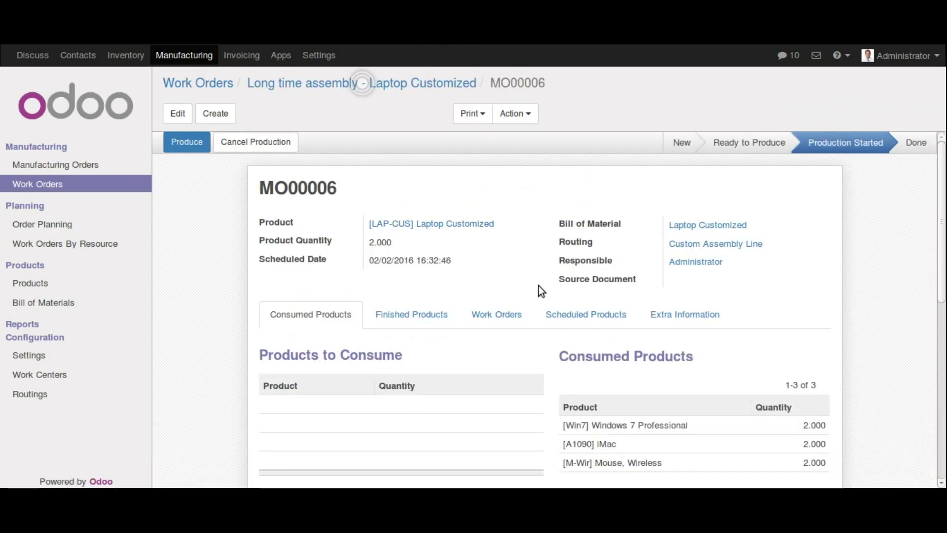
scroll(539, 285, down, 1)
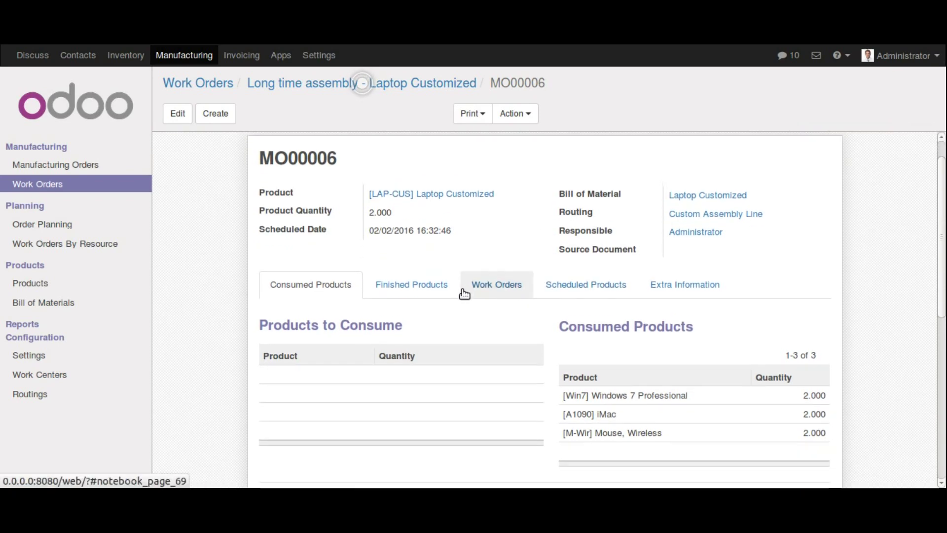
scroll(464, 293, up, 1)
click(185, 142)
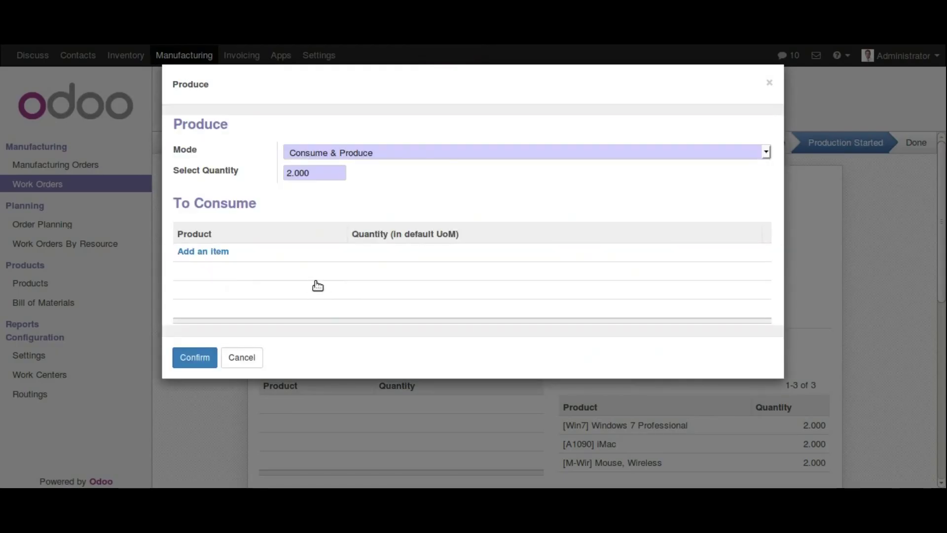
click(199, 359)
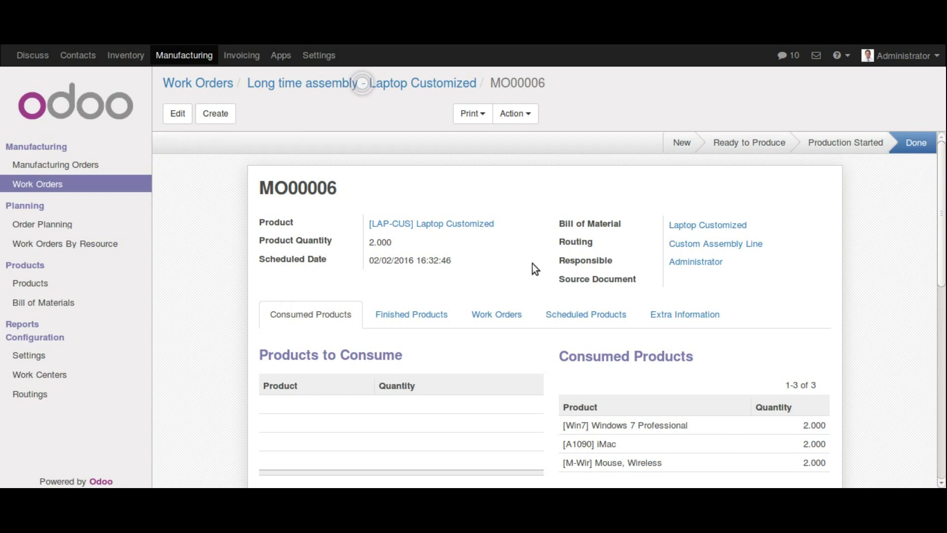
scroll(378, 247, down, 1)
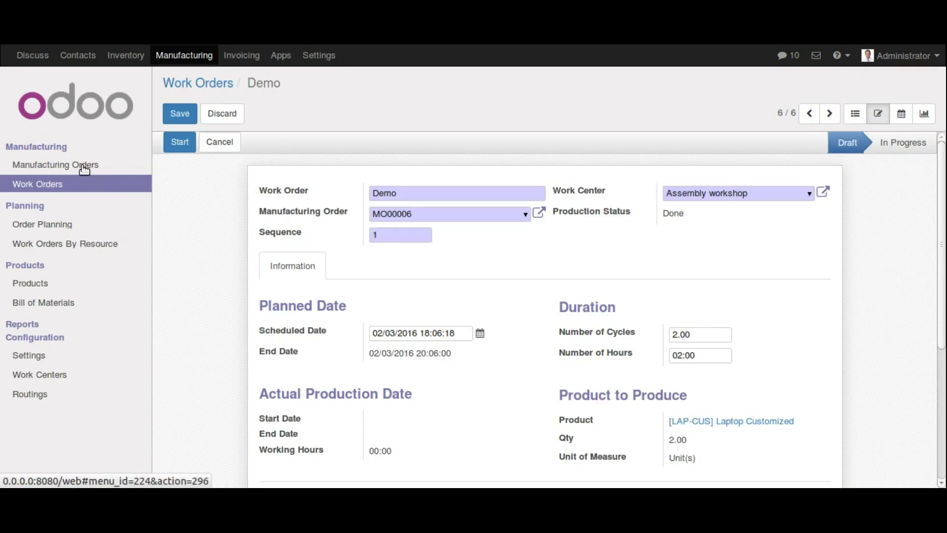
Step: Cancel the Demo work order and go to the manufacturing orders list
click(230, 147)
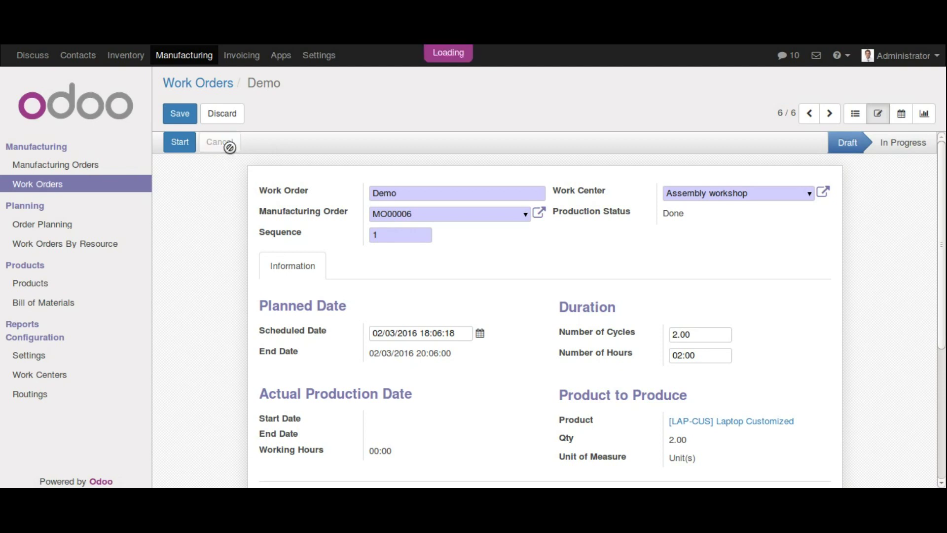
click(237, 116)
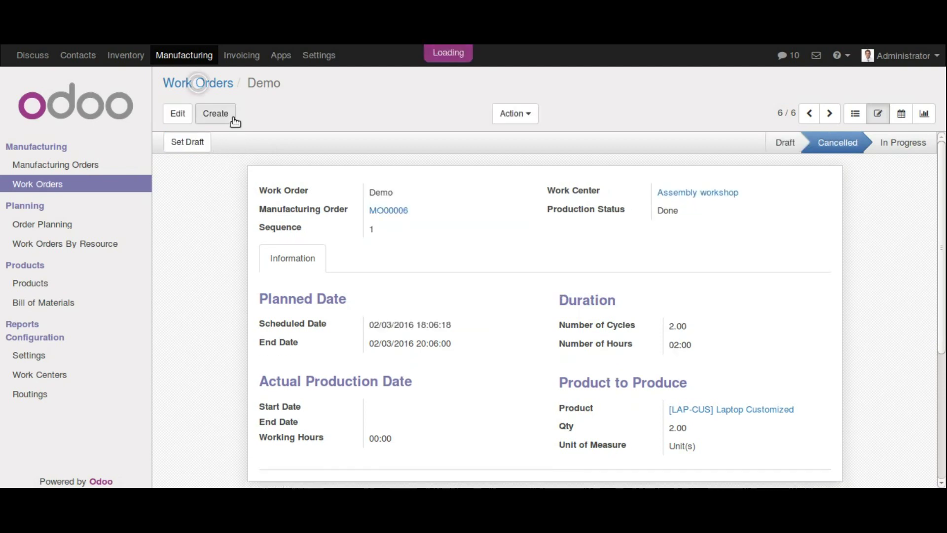
click(70, 165)
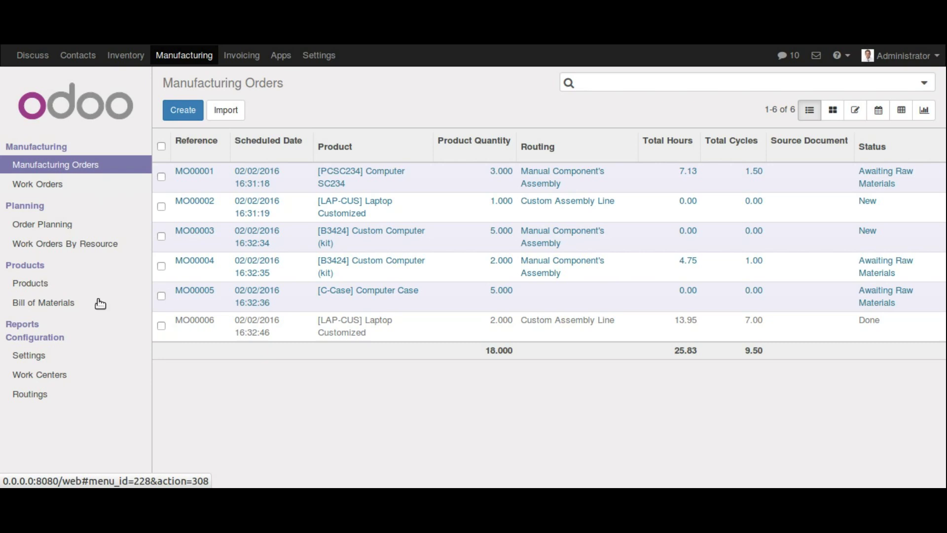
Step: Start a new routing named Demo Routing with Virtual Locations as its production location
click(30, 398)
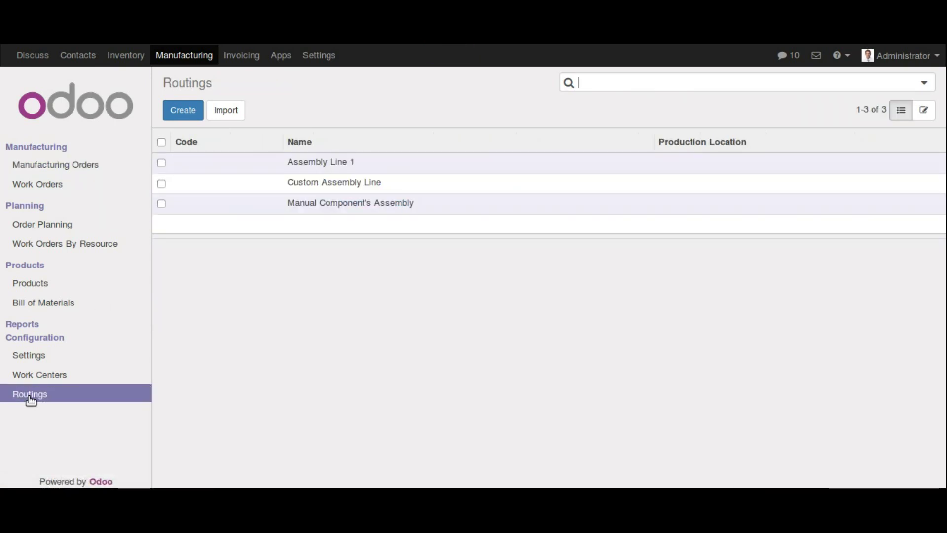
click(182, 111)
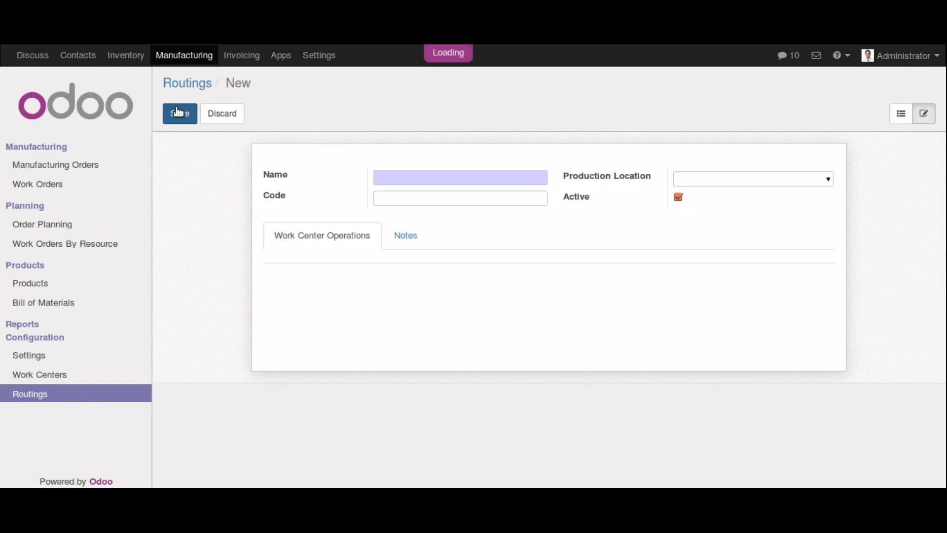
click(525, 178)
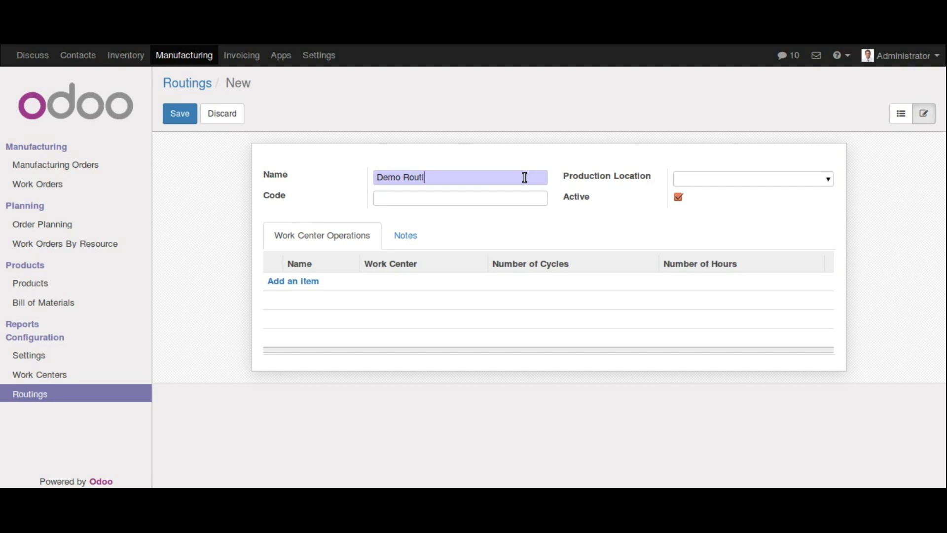
click(825, 182)
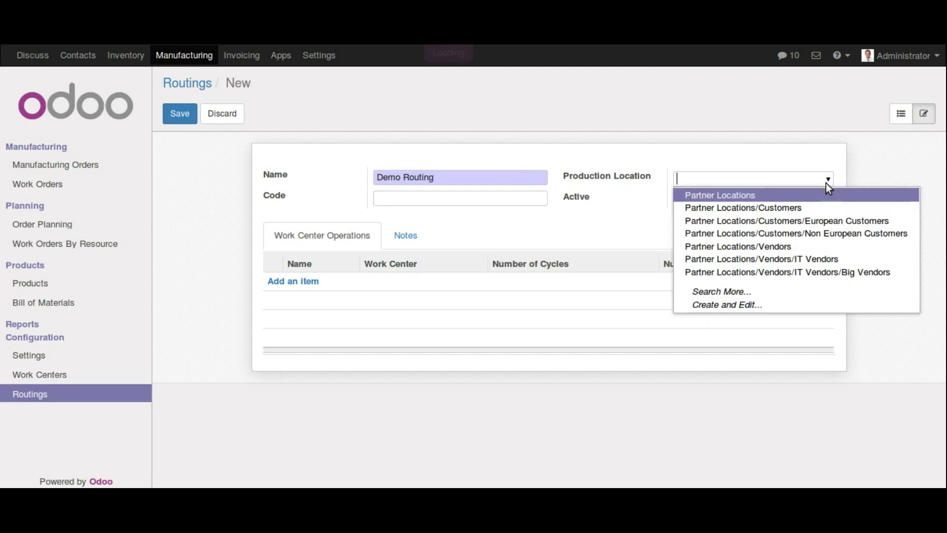
click(729, 294)
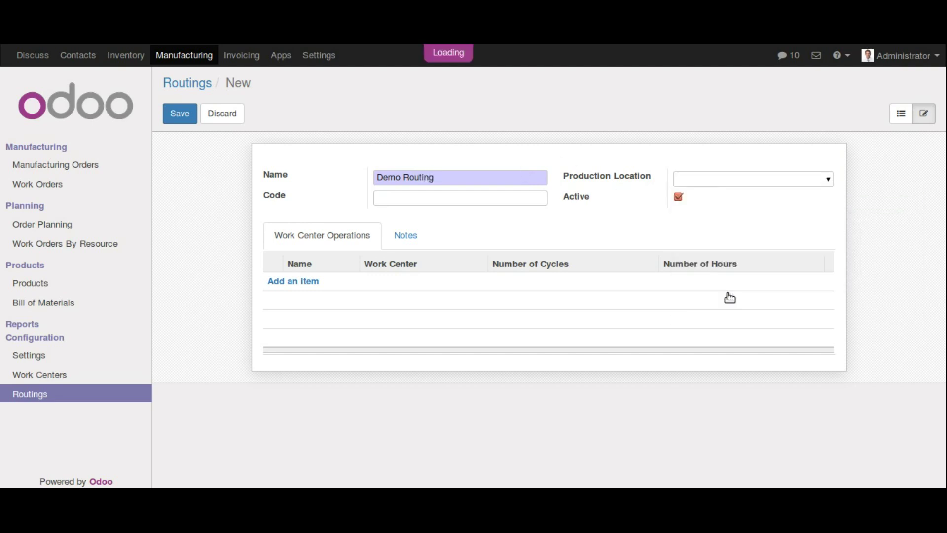
scroll(414, 281, down, 5)
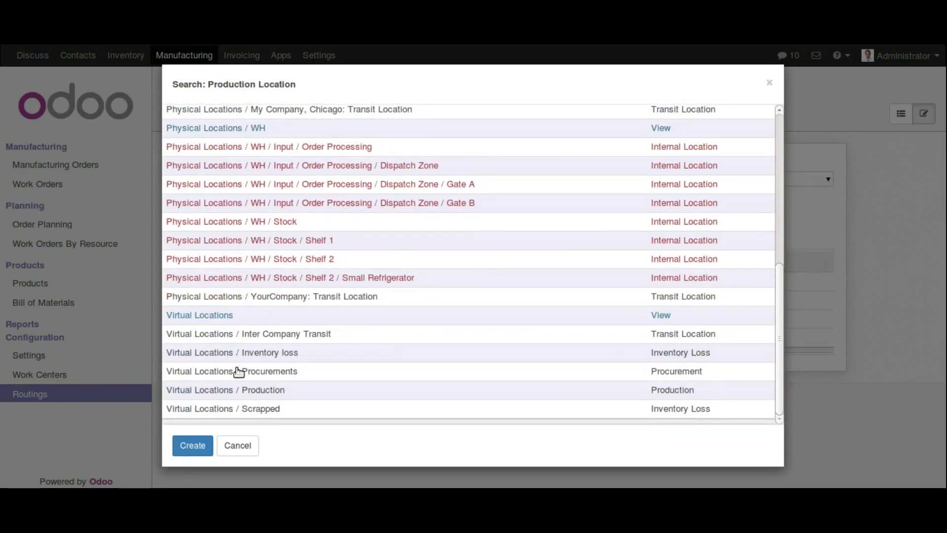
click(226, 316)
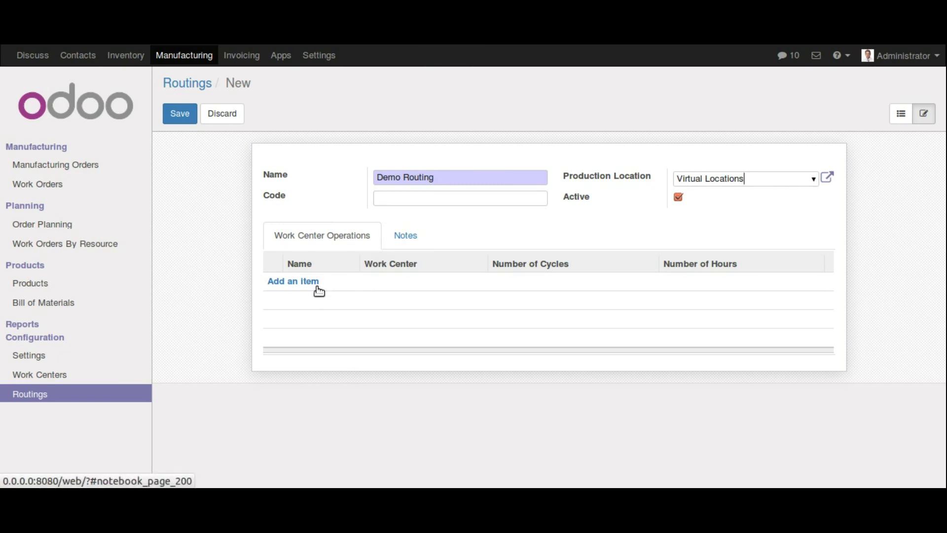
Step: Add an Assembly operation at Assembly workshop with 02:00 hours and the description "Assemble the products", and save the routing
click(303, 280)
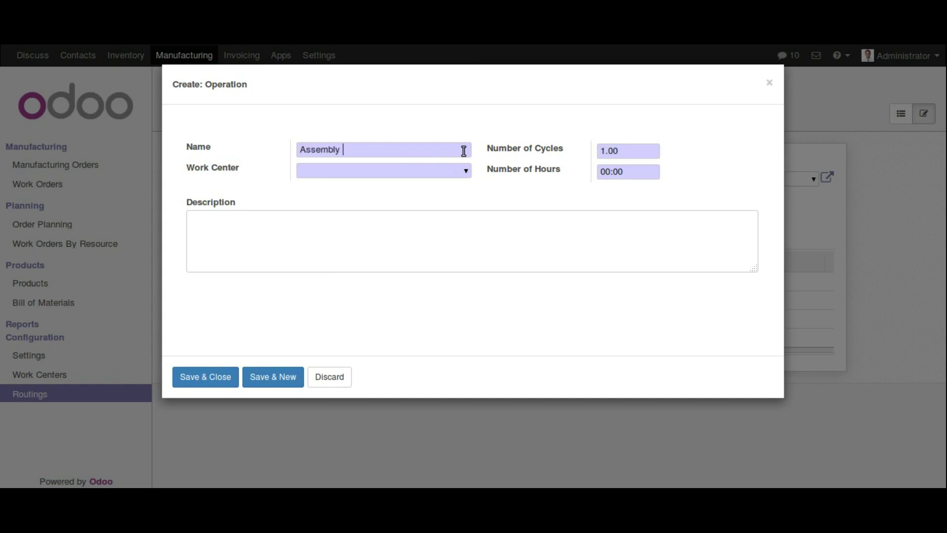
click(464, 170)
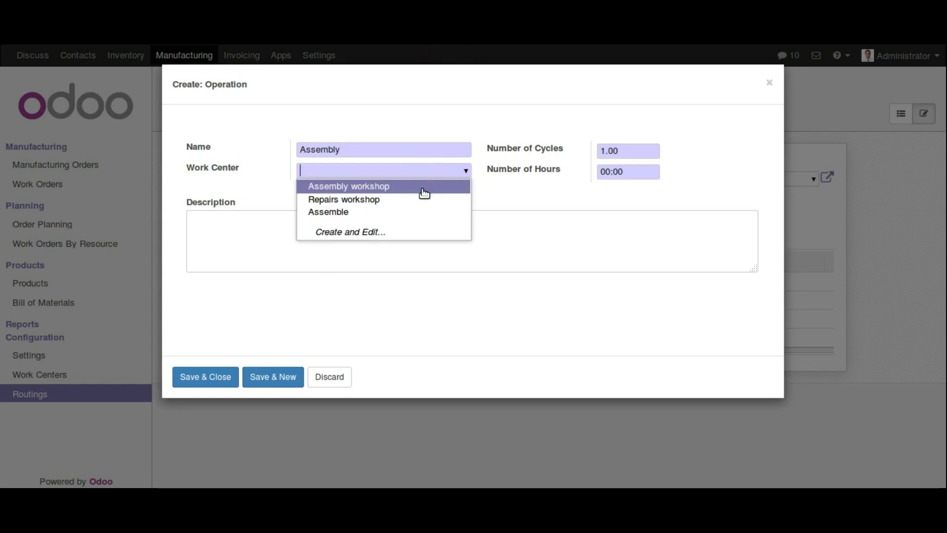
click(447, 189)
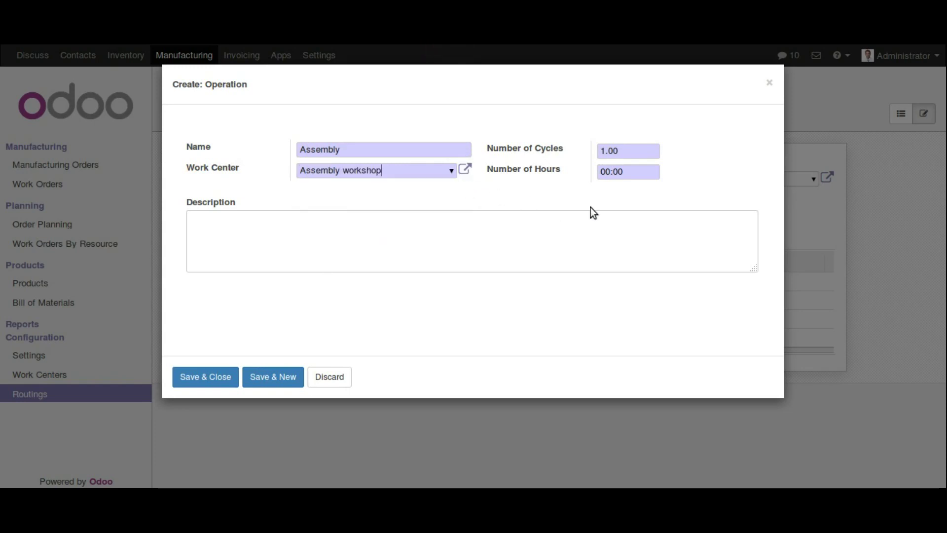
click(610, 174)
key(BackSpace)
text(2)
click(234, 220)
text(As)
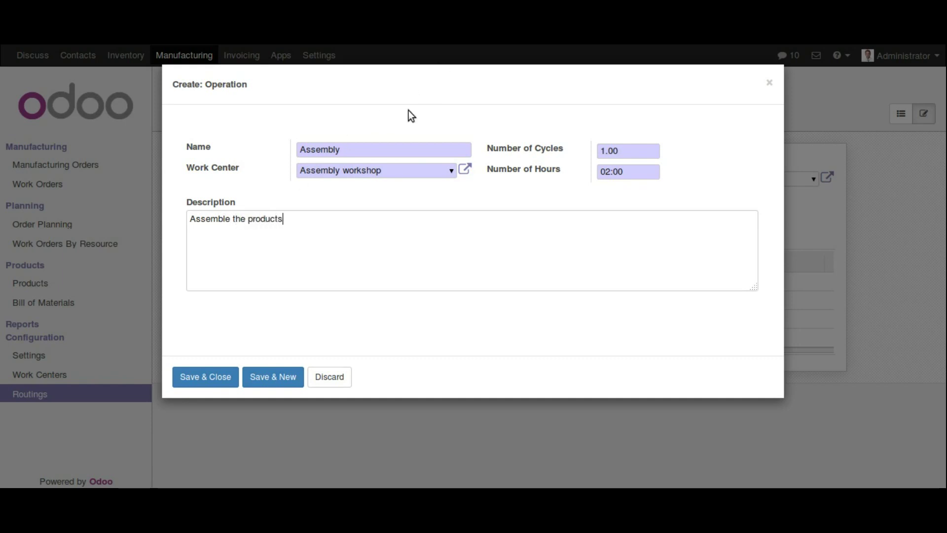
text(semble the products.)
click(205, 380)
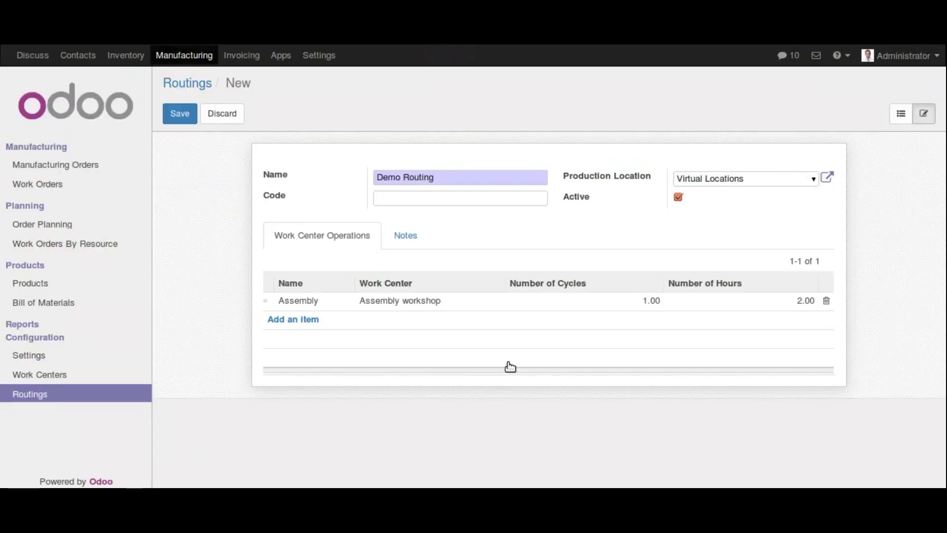
click(187, 121)
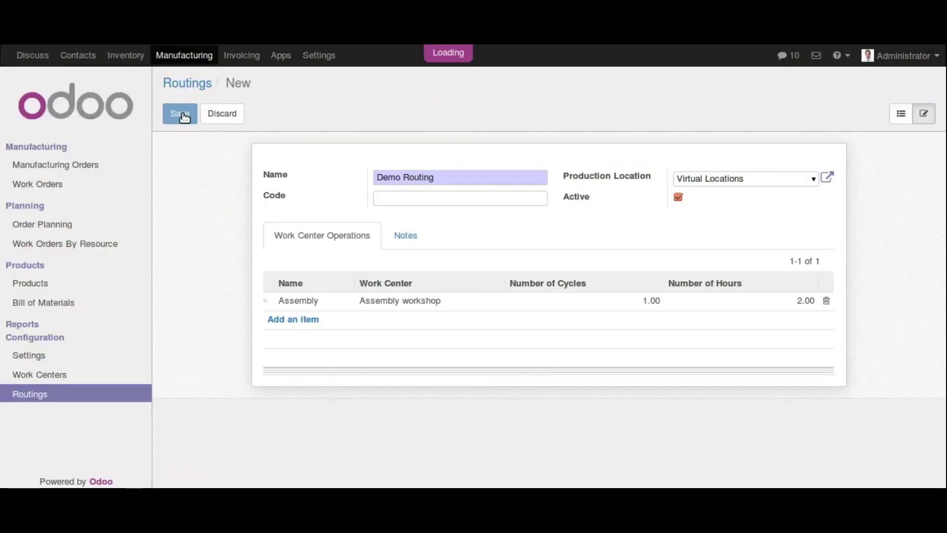
Step: Check the saved routing's notes and open the list of work centers
click(412, 228)
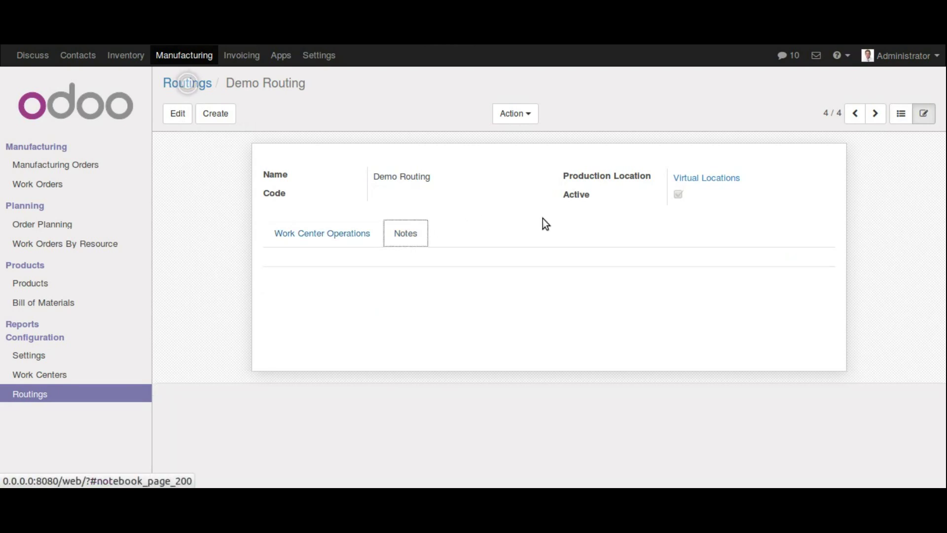
click(40, 375)
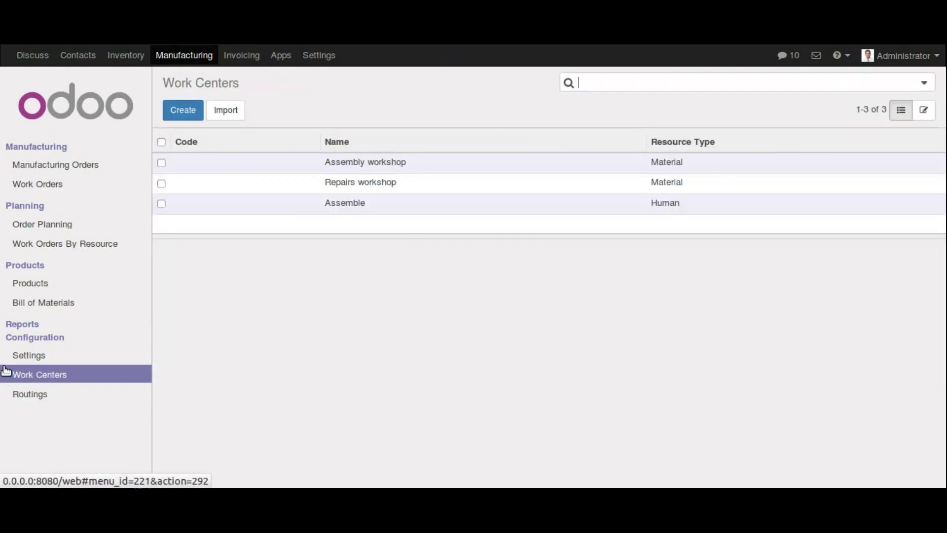